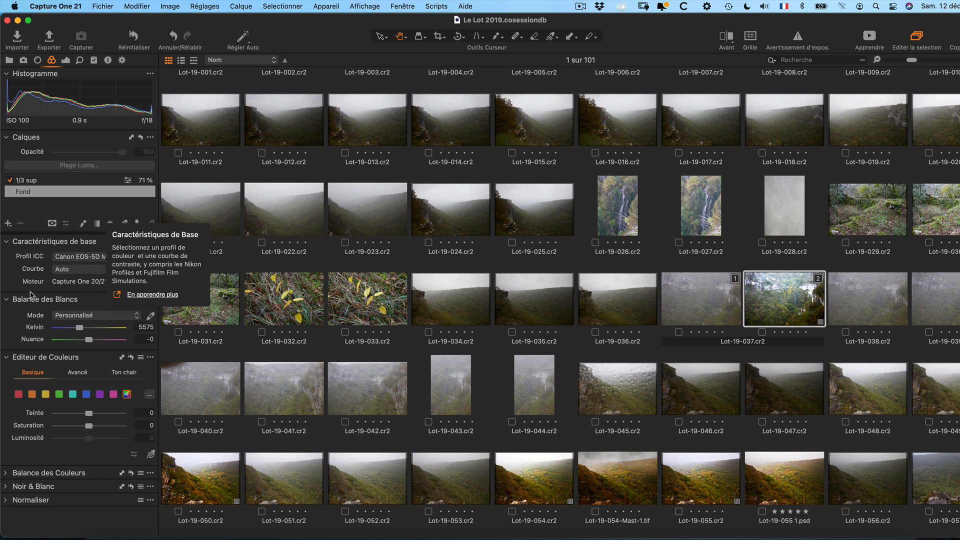
Step: Browse the Photo Editing, File Organization and Workflow Optimization tutorials in the Learn window, and close it
{"action": "mouse_move", "coordinate": [33, 305]}
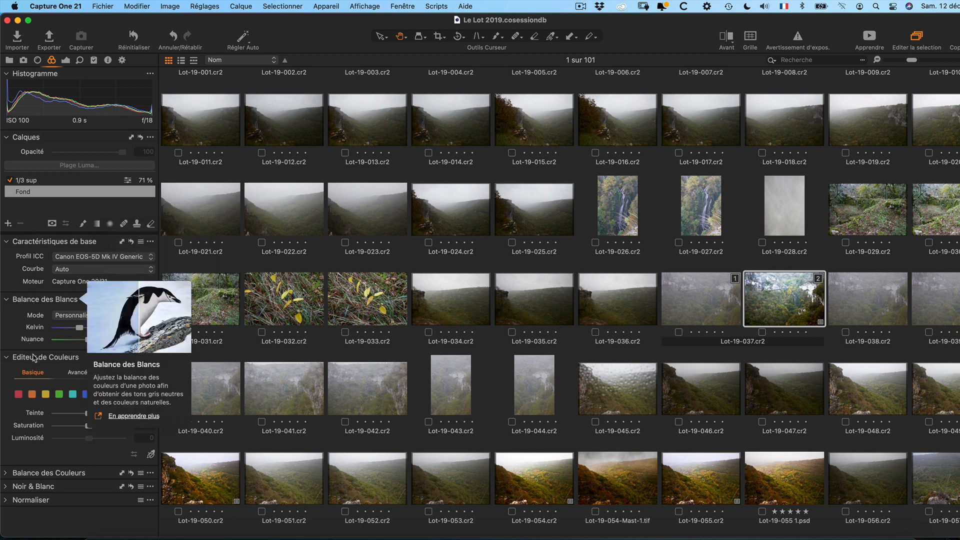
{"action": "mouse_move", "coordinate": [35, 358]}
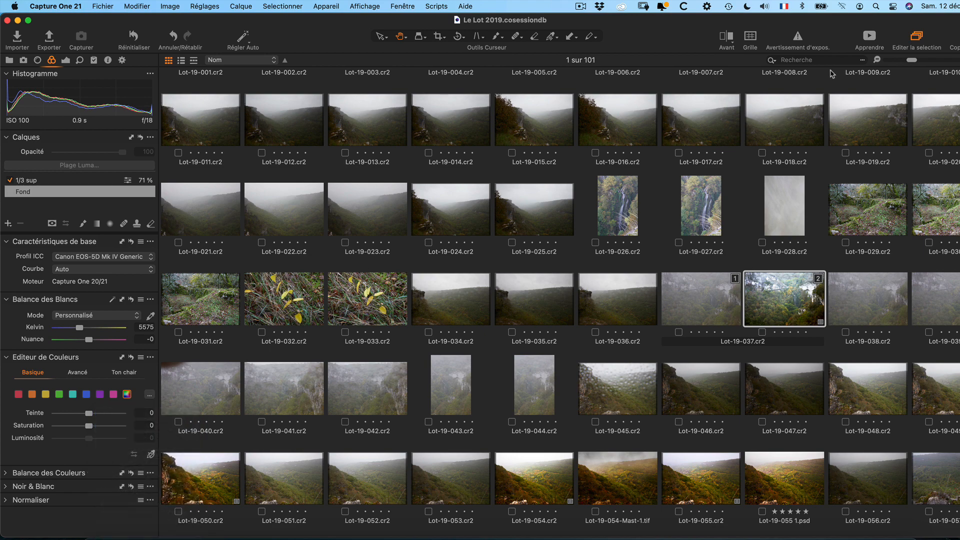
{"action": "left_click", "coordinate": [870, 44]}
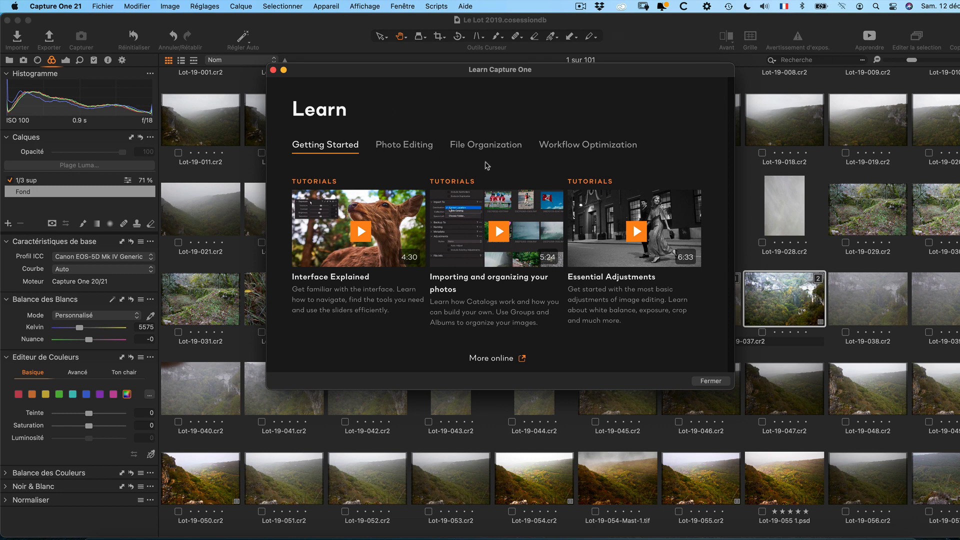
{"action": "left_click", "coordinate": [401, 150]}
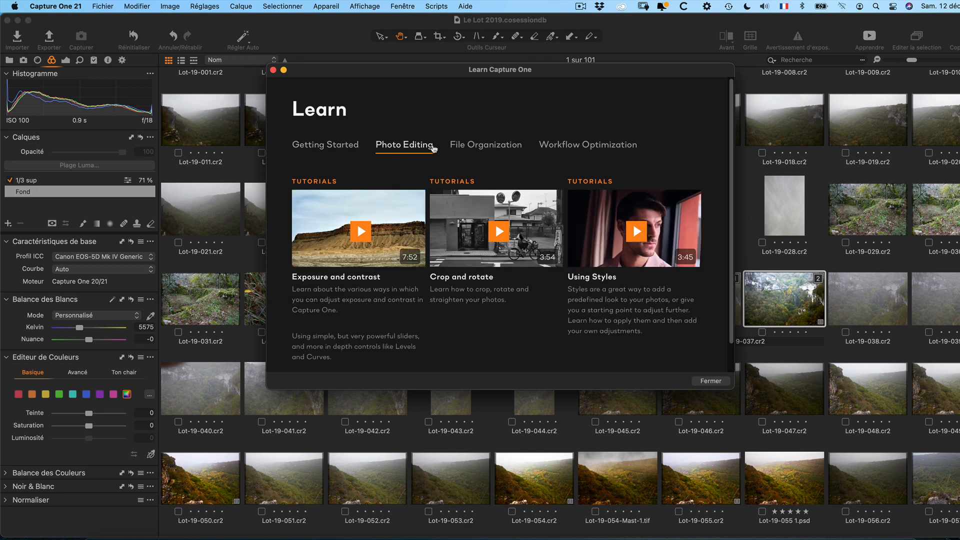
{"action": "left_click", "coordinate": [504, 150]}
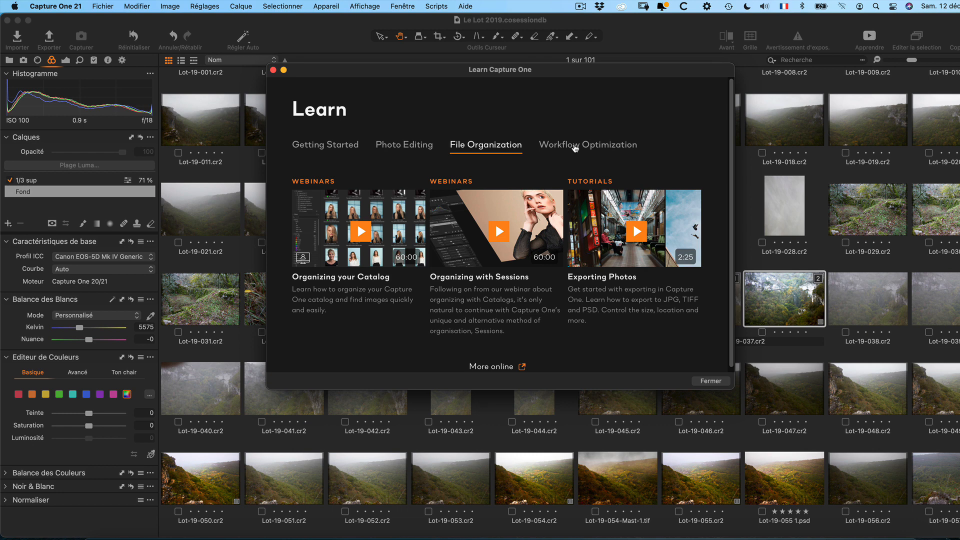
{"action": "left_click", "coordinate": [575, 146]}
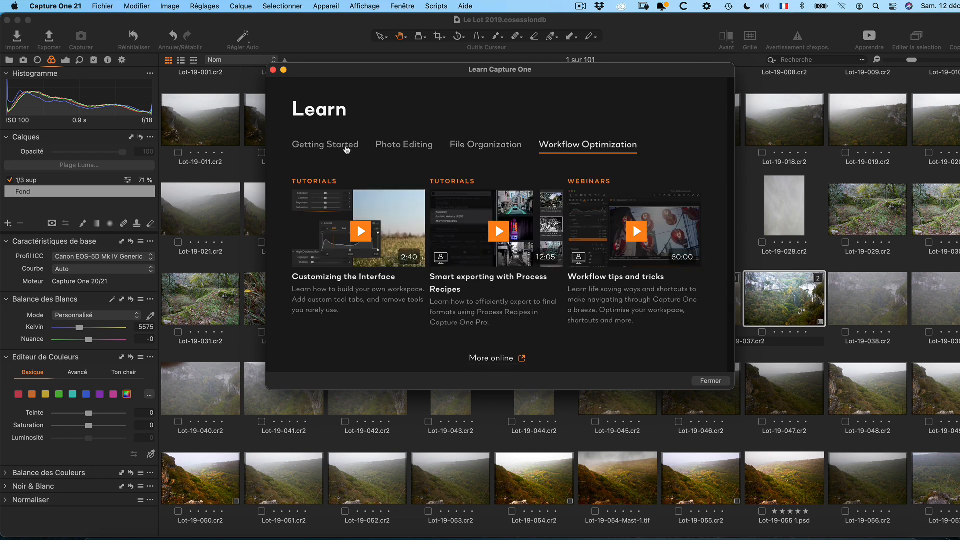
{"action": "left_click", "coordinate": [348, 149]}
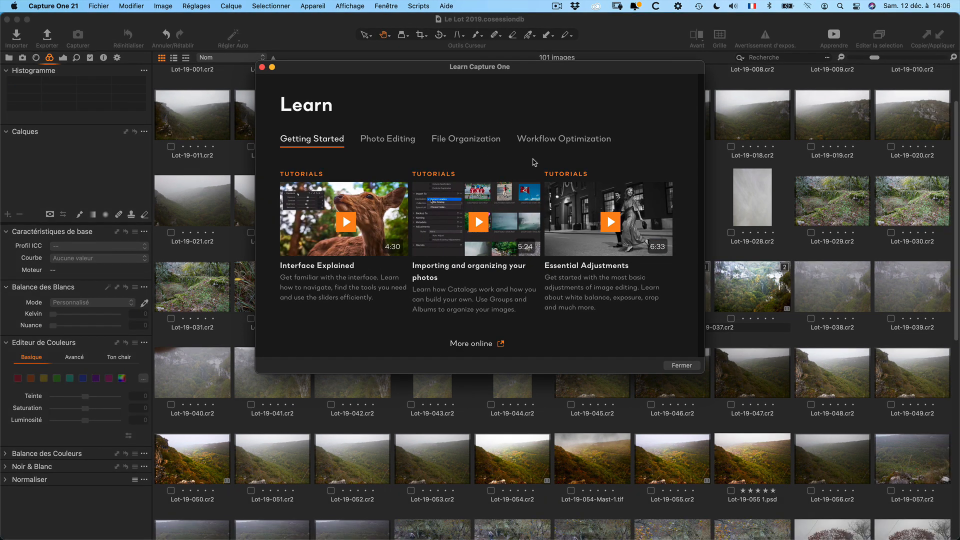
{"action": "left_click", "coordinate": [603, 142]}
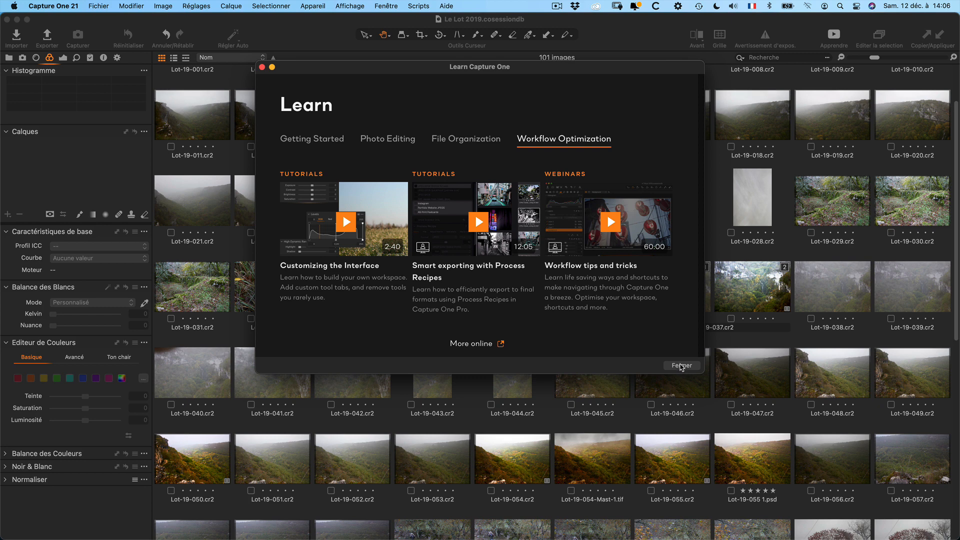
{"action": "left_click", "coordinate": [682, 366]}
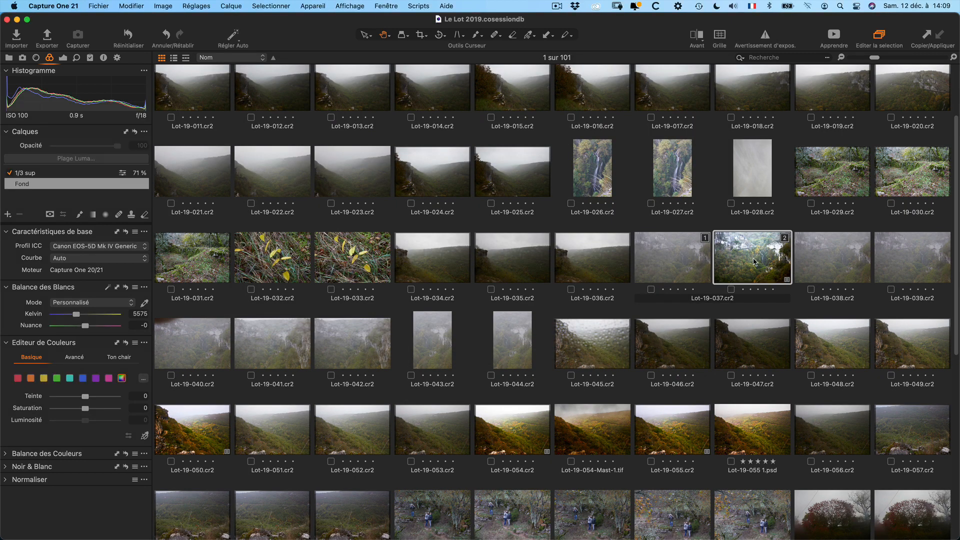
Step: Open the second variant of Lot-19-037.cr2 in the large viewer
{"action": "left_click", "coordinate": [81, 250]}
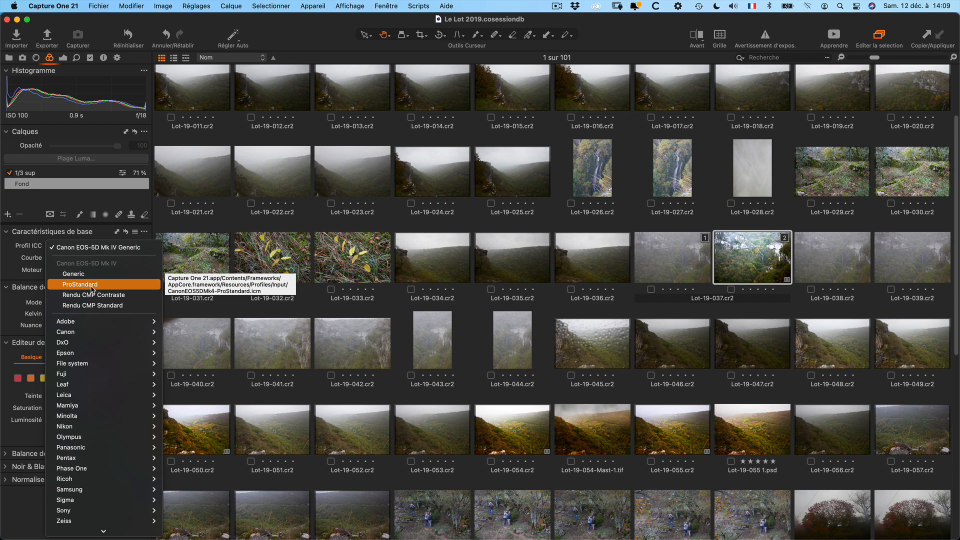
{"action": "left_click", "coordinate": [749, 259]}
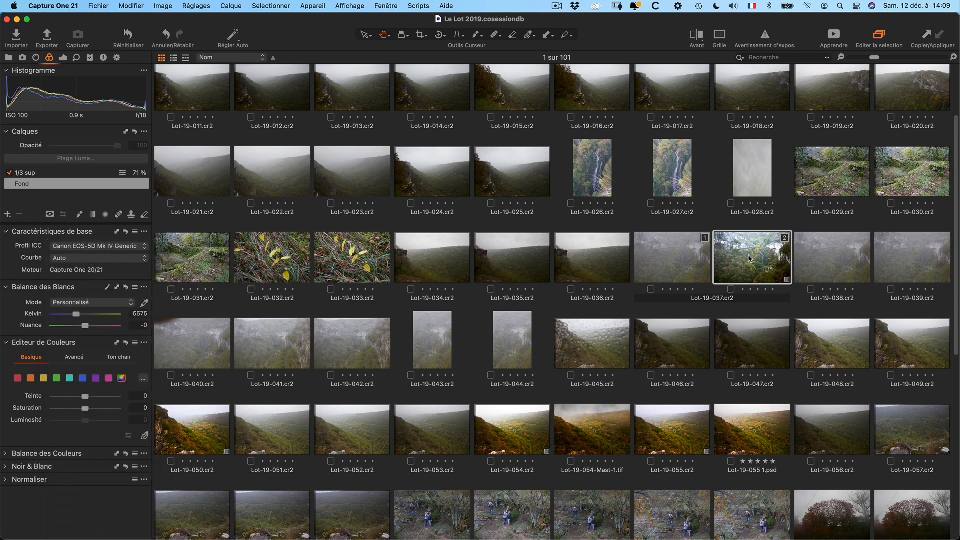
{"action": "double_click", "coordinate": [749, 259]}
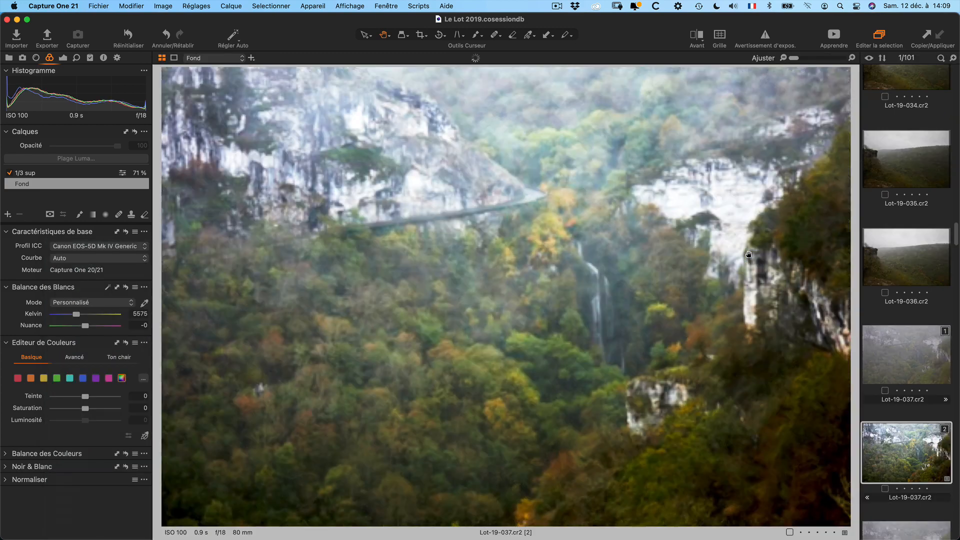
Step: Assign the Canon EOS-5D Mk IV ProStandard ICC profile to the second variant of Lot-19-037.cr2
{"action": "left_click", "coordinate": [107, 247]}
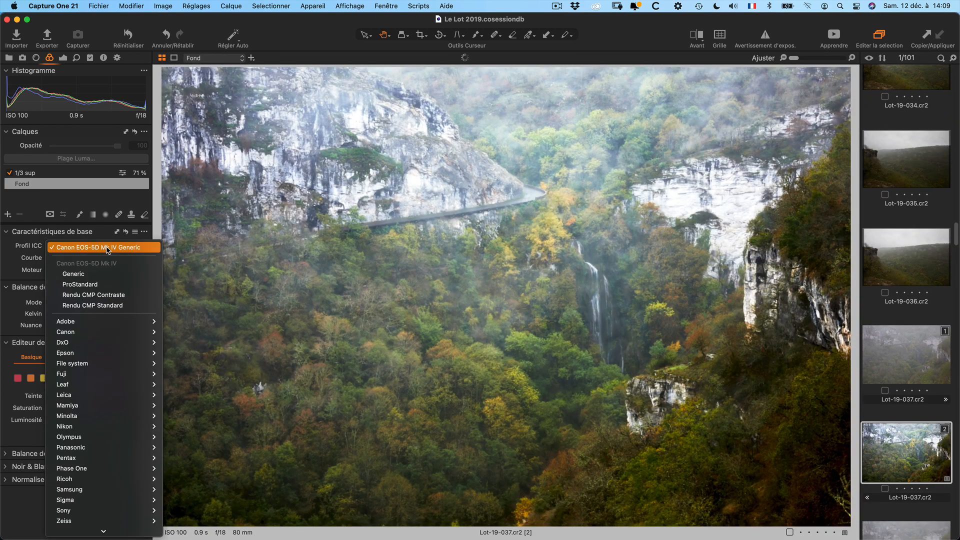
{"action": "left_click", "coordinate": [100, 284]}
{"action": "left_click", "coordinate": [109, 250]}
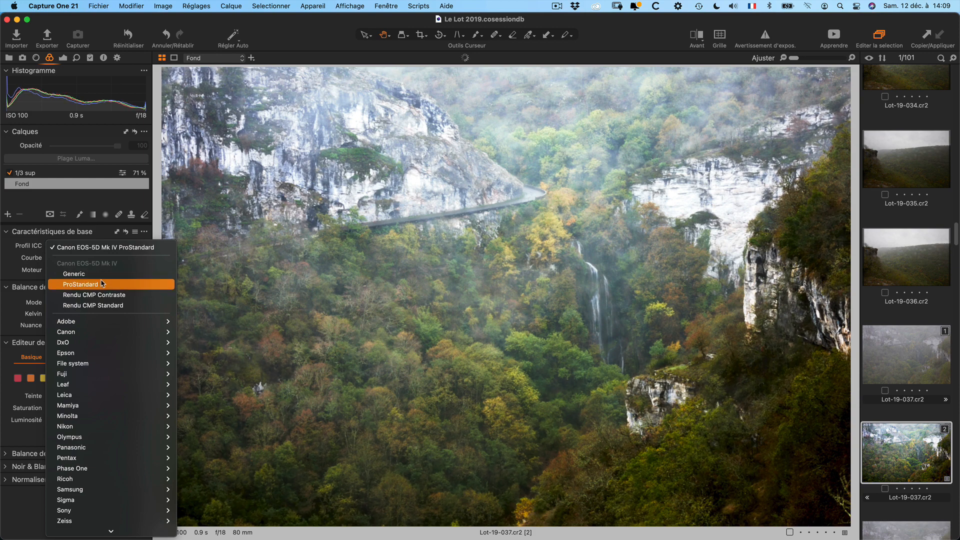
{"action": "left_click", "coordinate": [101, 285]}
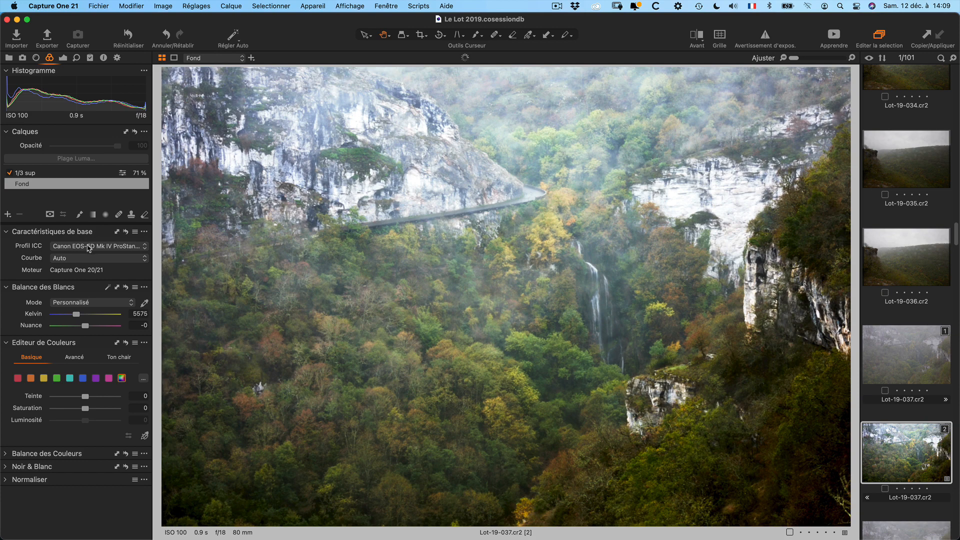
Step: Examine the ICC profiles offered for Canon and Nikon cameras, including the Nikon D810A picture styles, without choosing one
{"action": "left_click", "coordinate": [89, 247]}
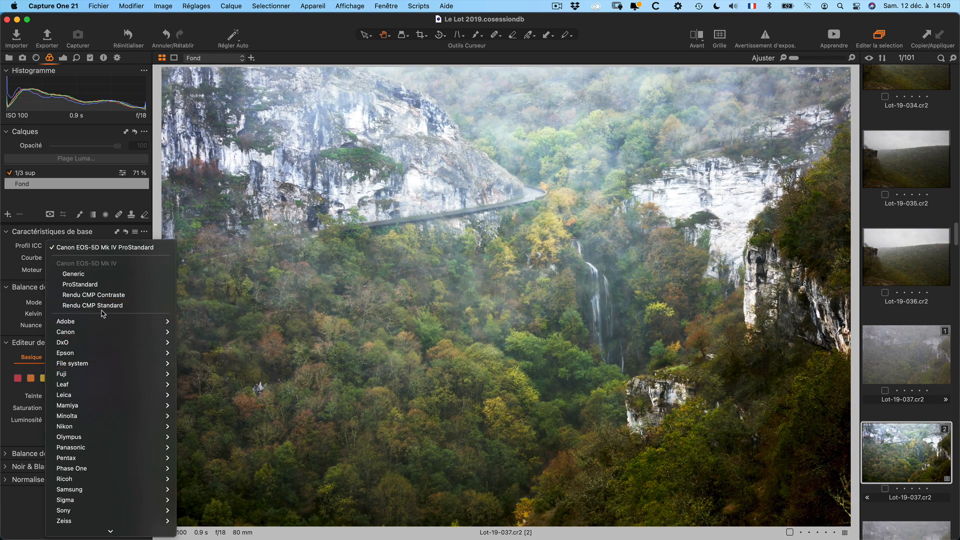
{"action": "mouse_move", "coordinate": [98, 335]}
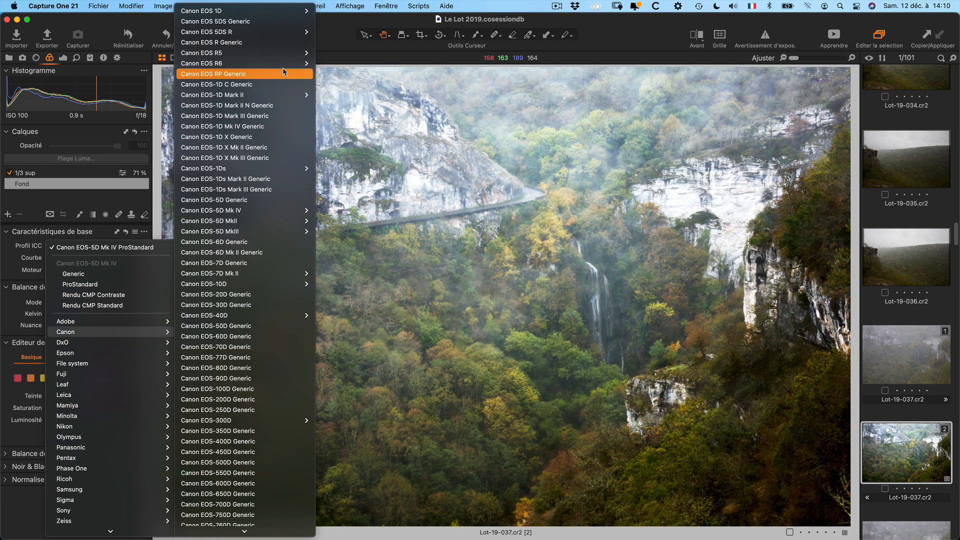
{"action": "mouse_move", "coordinate": [283, 66]}
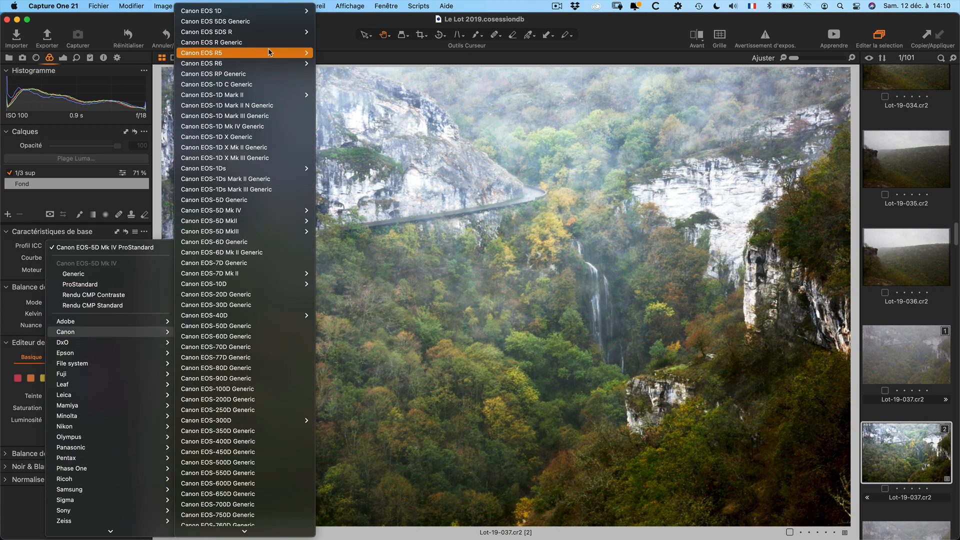
{"action": "mouse_move", "coordinate": [266, 33]}
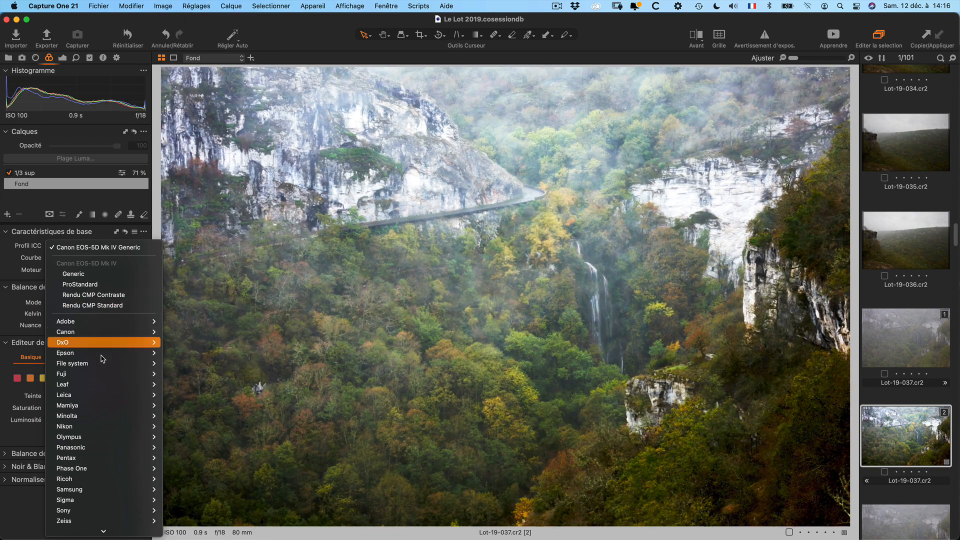
{"action": "mouse_move", "coordinate": [85, 430]}
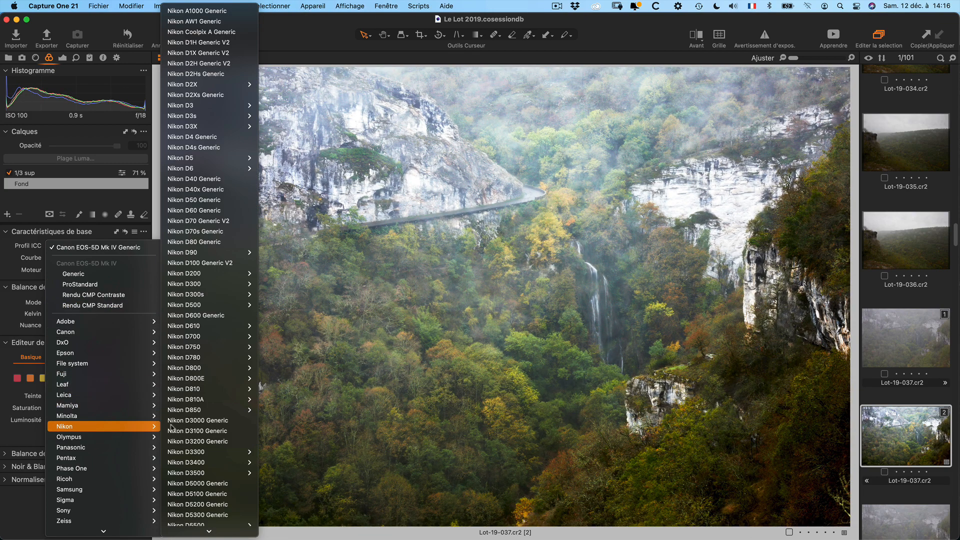
{"action": "mouse_move", "coordinate": [197, 390]}
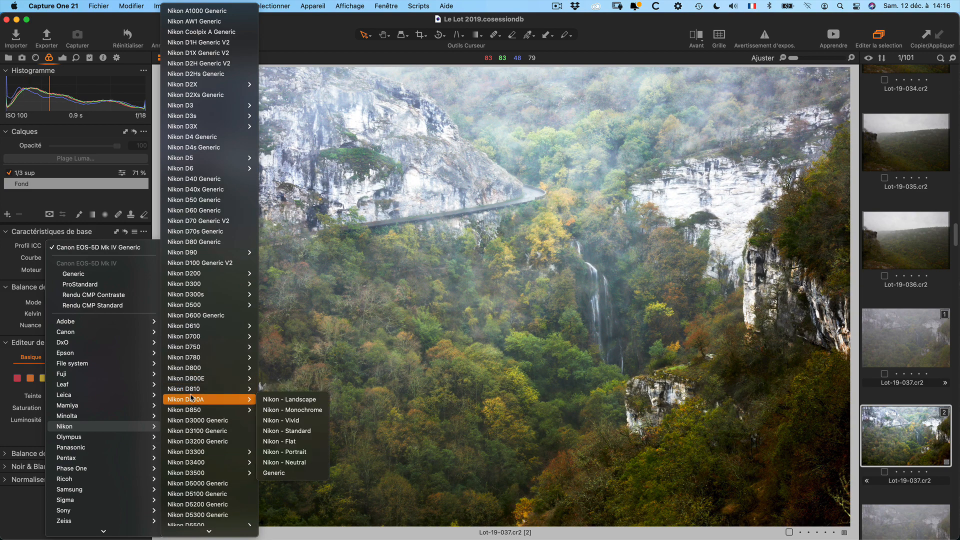
{"action": "left_click", "coordinate": [9, 300]}
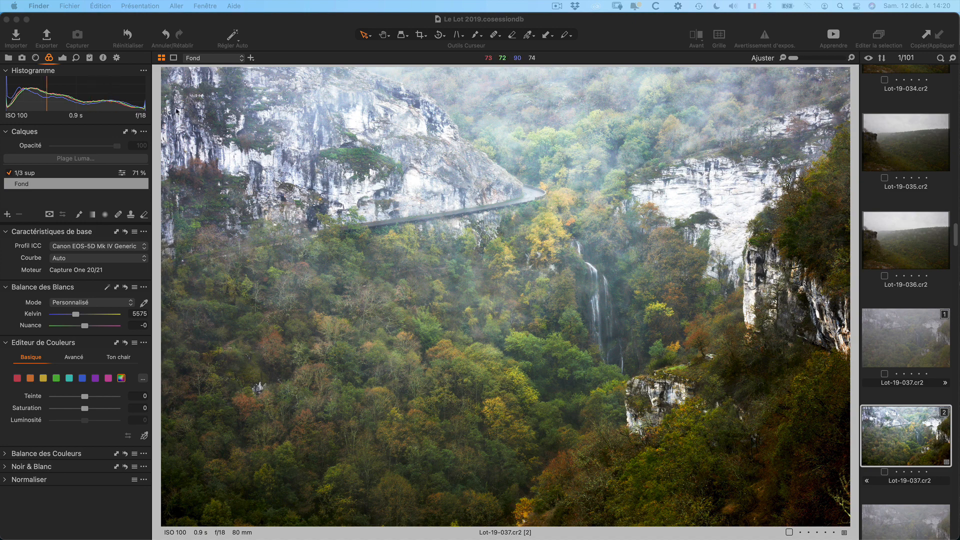
Step: Switch to Safari to view the dragonstreetphotography.eu article on dehazing a photo in Capture One Pro 20, and return to Capture One
{"action": "left_click", "coordinate": [62, 58]}
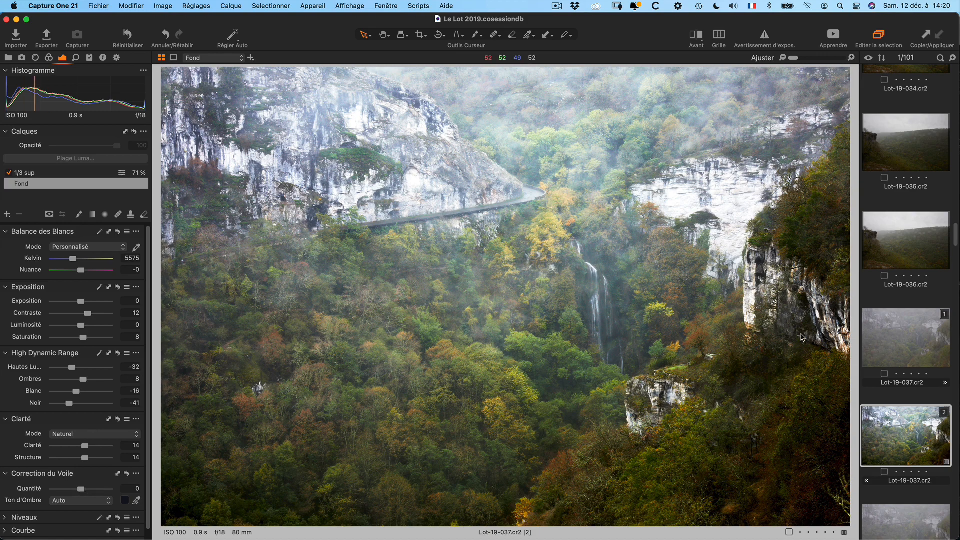
{"action": "key", "text": "ctrl+Right"}
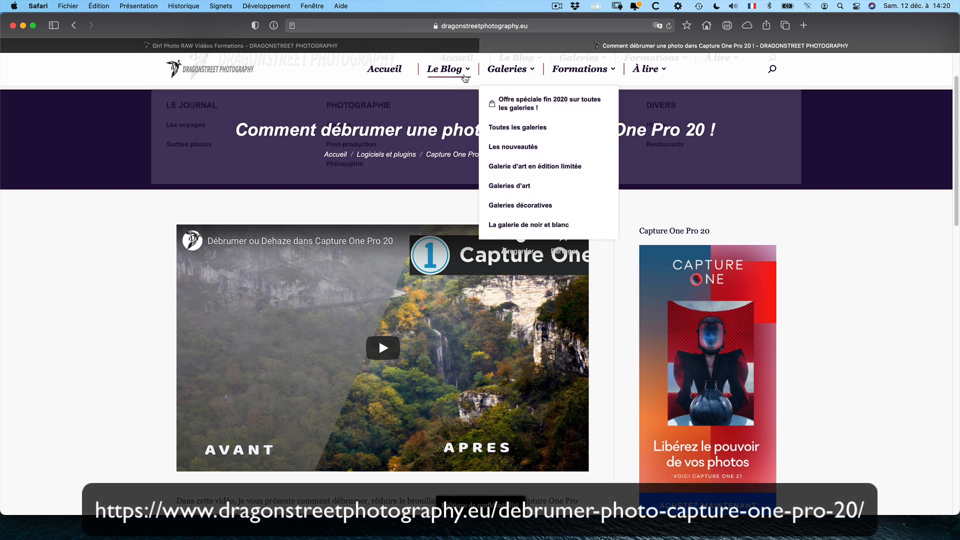
{"action": "mouse_move", "coordinate": [465, 80]}
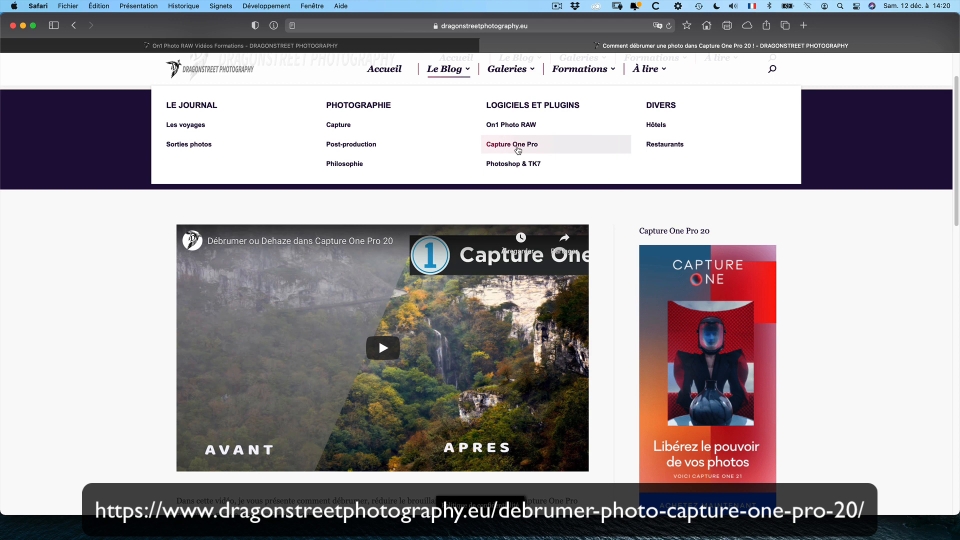
{"action": "scroll", "coordinate": [90, 281], "scroll_direction": "down", "scroll_amount": 2}
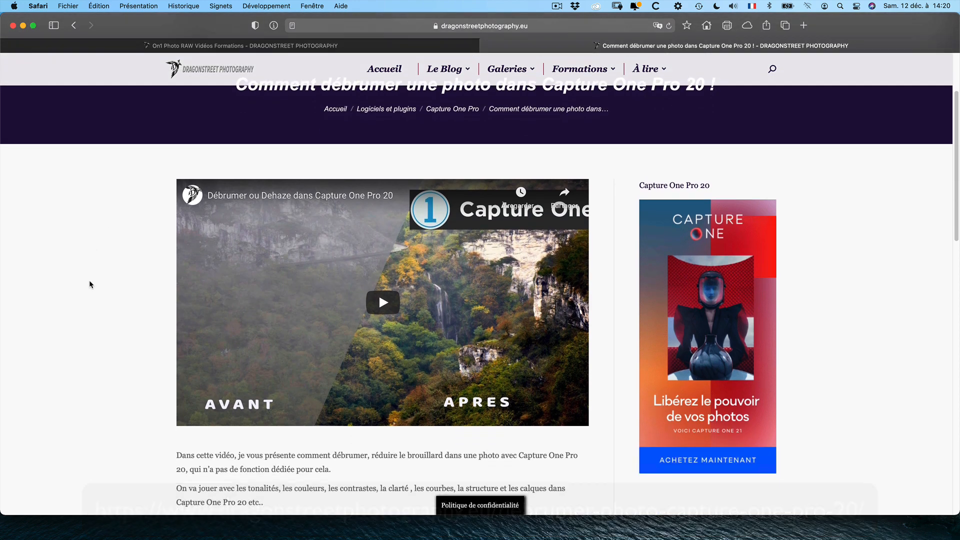
{"action": "scroll", "coordinate": [90, 284], "scroll_direction": "down", "scroll_amount": 3}
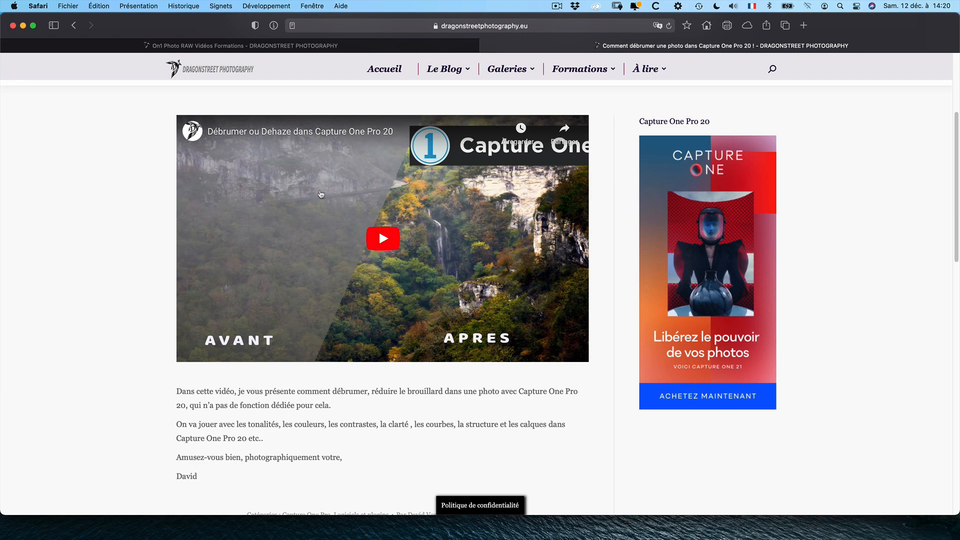
{"action": "key", "text": "ctrl+Left"}
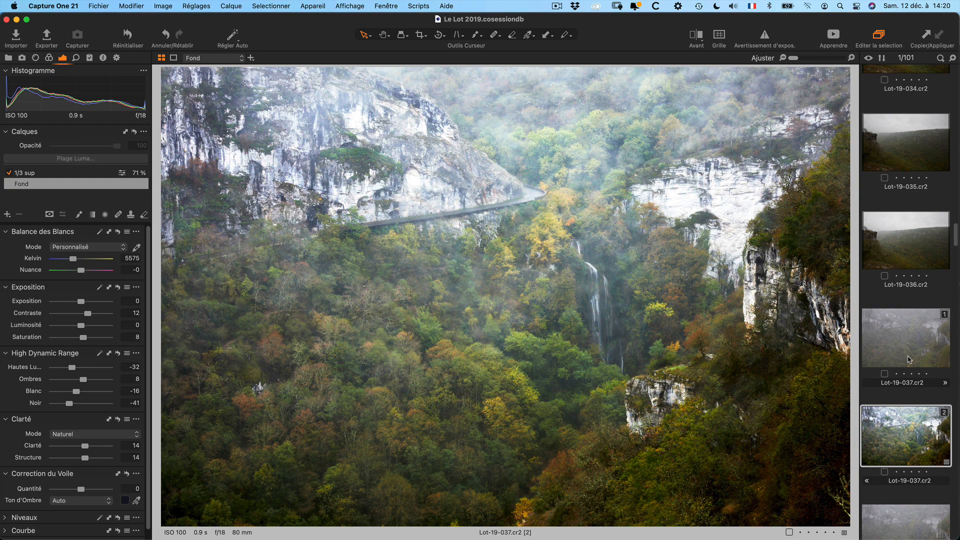
Step: Select the first, unedited variant of Lot-19-037.cr2 and set its ICC profile to Canon EOS-5D Mk IV ProStandard
{"action": "left_click", "coordinate": [909, 344]}
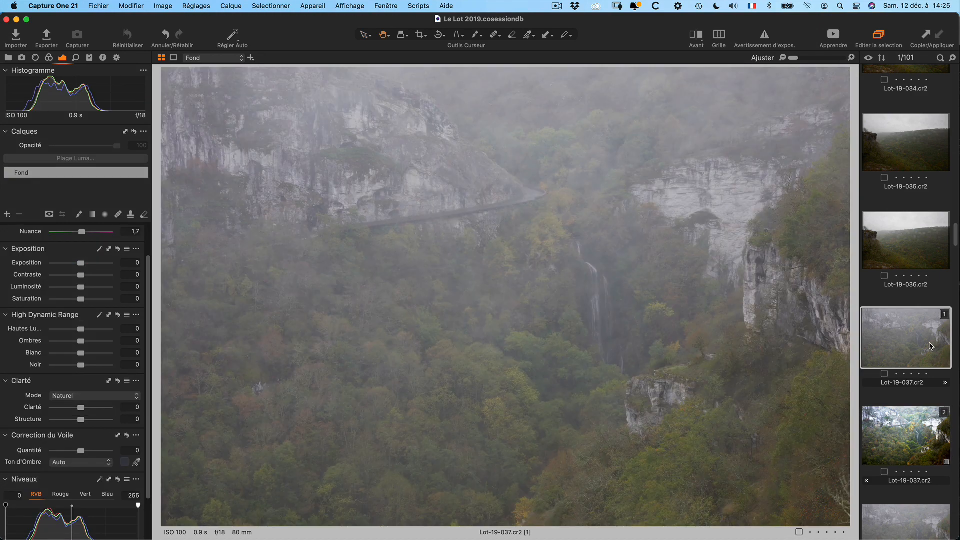
{"action": "scroll", "coordinate": [54, 326], "scroll_direction": "up", "scroll_amount": 2}
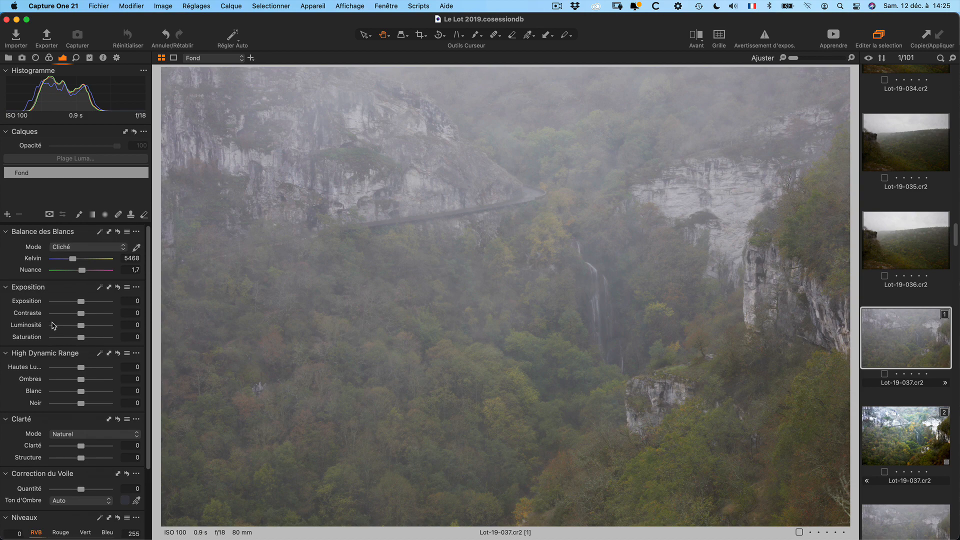
{"action": "left_click", "coordinate": [49, 58]}
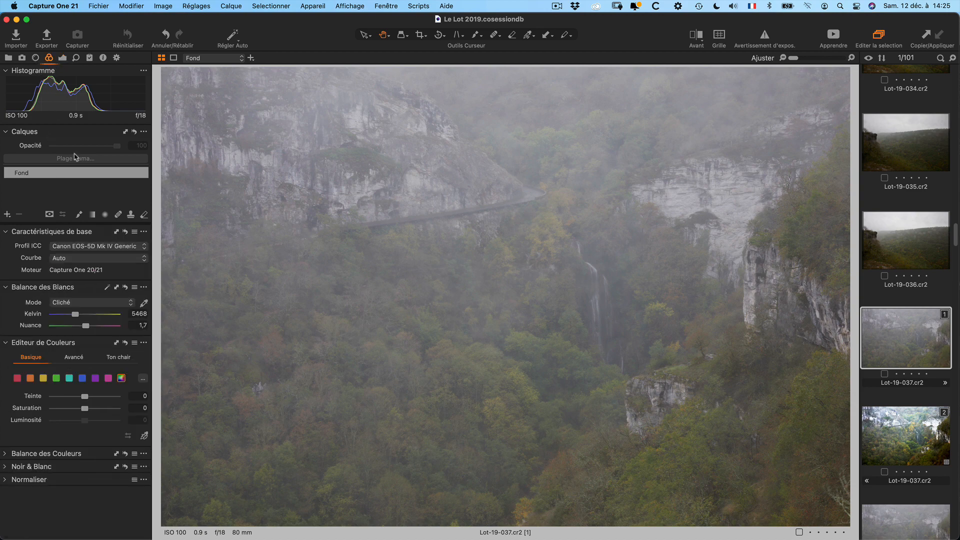
{"action": "left_click", "coordinate": [123, 247]}
{"action": "left_click", "coordinate": [108, 285]}
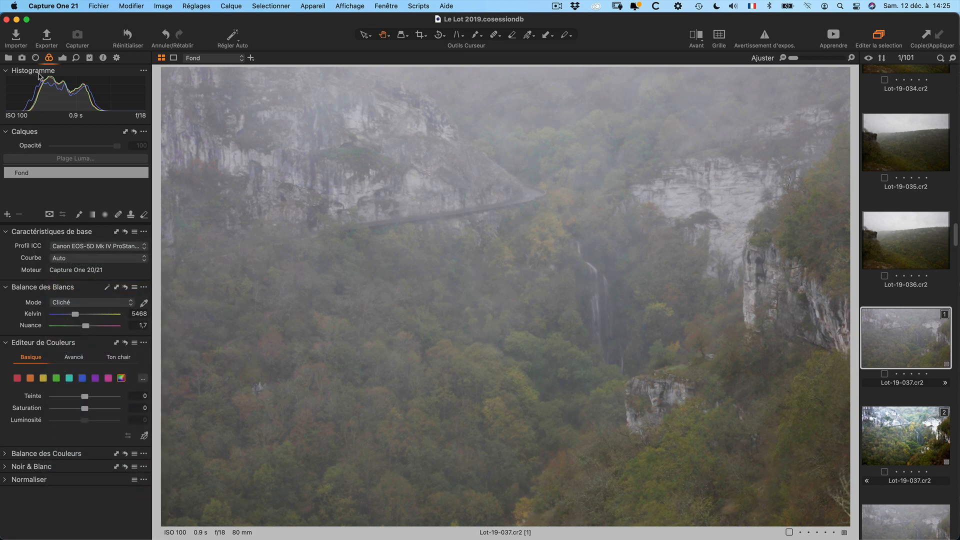
Step: Set the Correction du Voile amount to 100 on the first variant and inspect the foggy trees at 100% zoom
{"action": "left_click", "coordinate": [64, 59]}
{"action": "scroll", "coordinate": [86, 375], "scroll_direction": "down", "scroll_amount": 3}
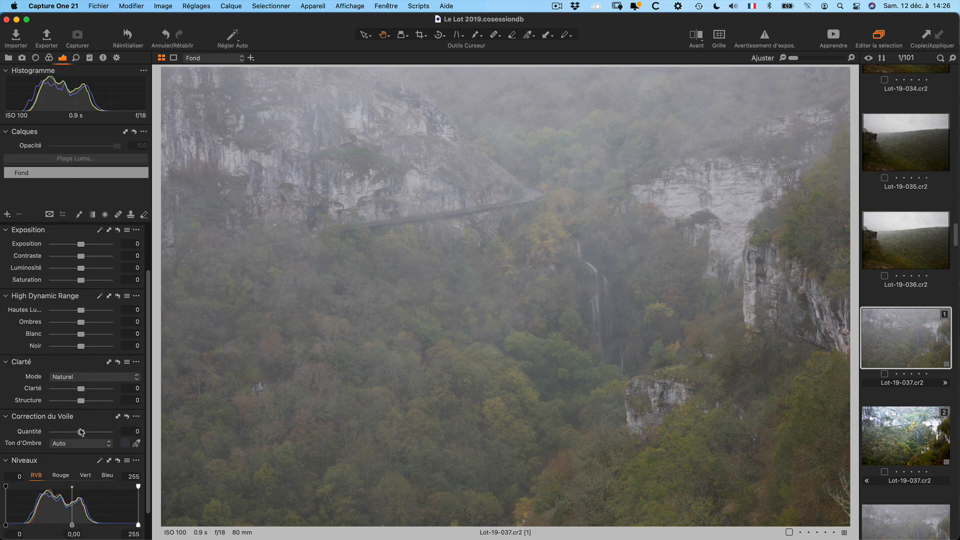
{"action": "left_click_drag", "start_coordinate": [81, 433], "coordinate": [122, 433]}
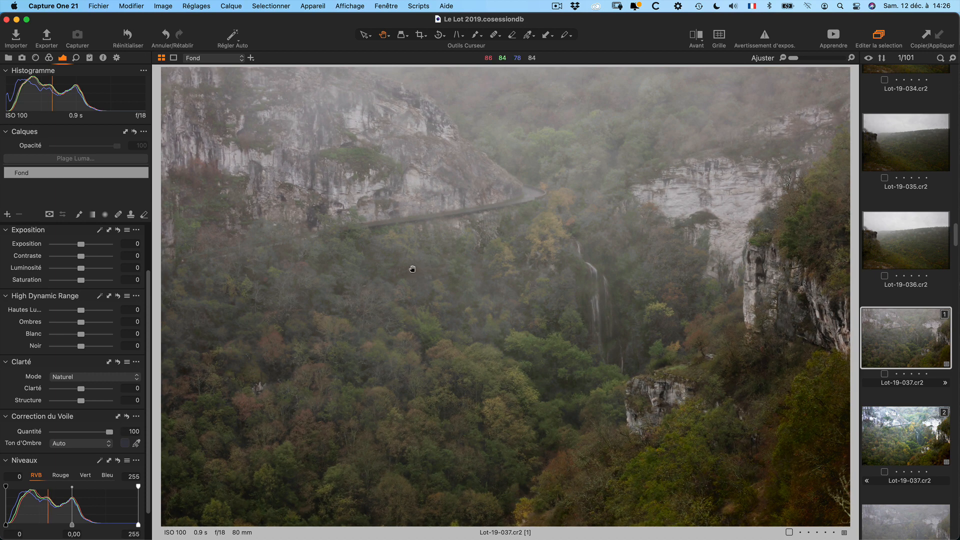
{"action": "double_click", "coordinate": [385, 291]}
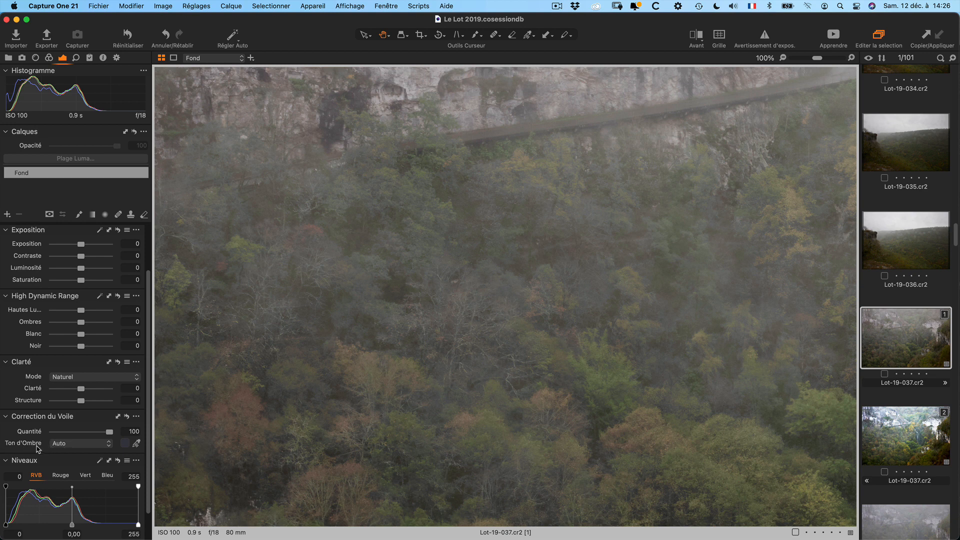
Step: Set the dehaze Ton d'Ombre to Manuel and sample the shadow tone from the foggy trees near the photo's centre
{"action": "left_click", "coordinate": [90, 446]}
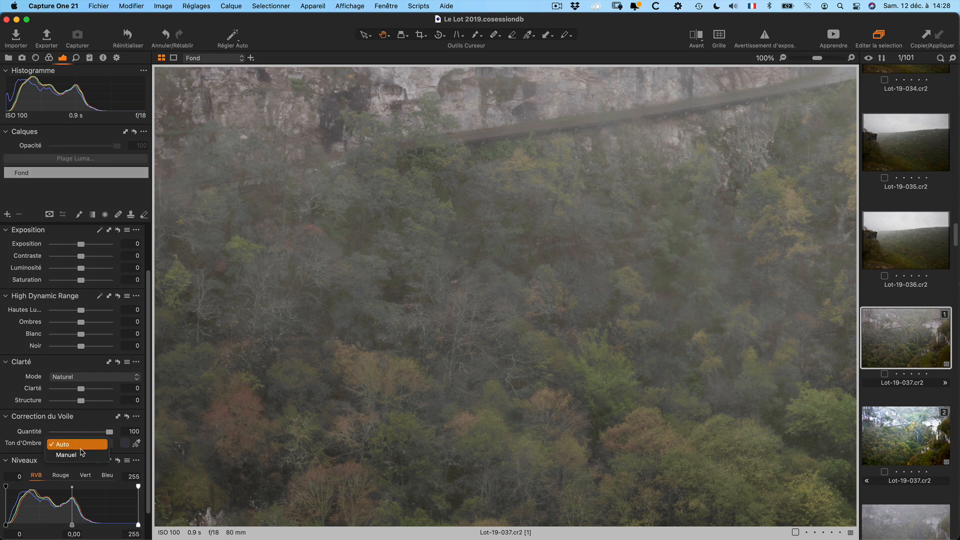
{"action": "left_click", "coordinate": [81, 455]}
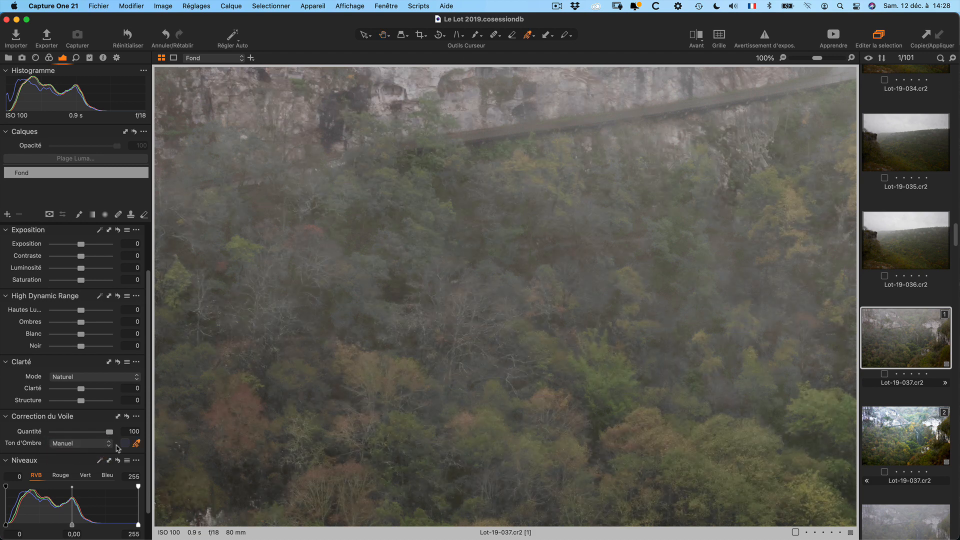
{"action": "left_click", "coordinate": [137, 443]}
{"action": "left_click", "coordinate": [360, 260]}
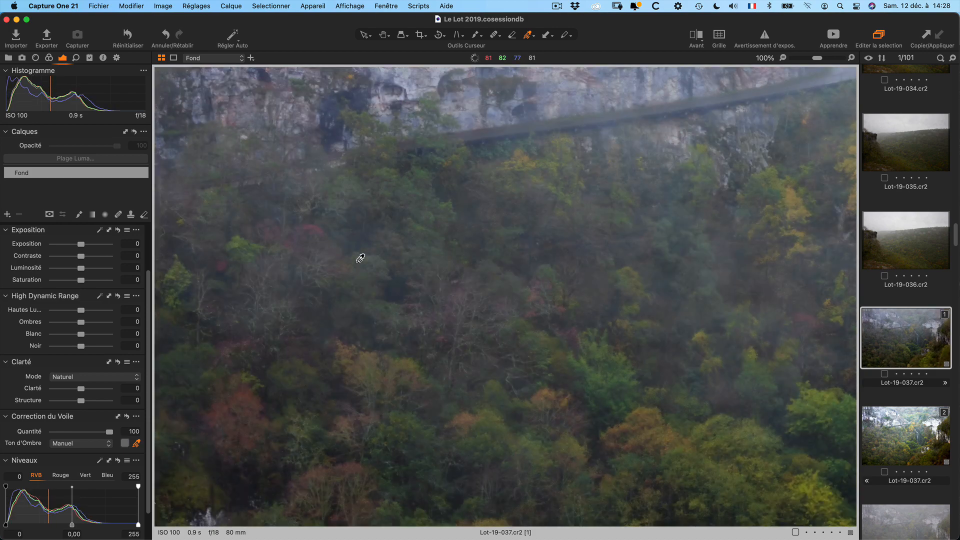
Step: Compare the whole photo with and without the sampled shadow tone by undoing and redoing it twice, and switch to the Pan tool
{"action": "left_click", "coordinate": [783, 58]}
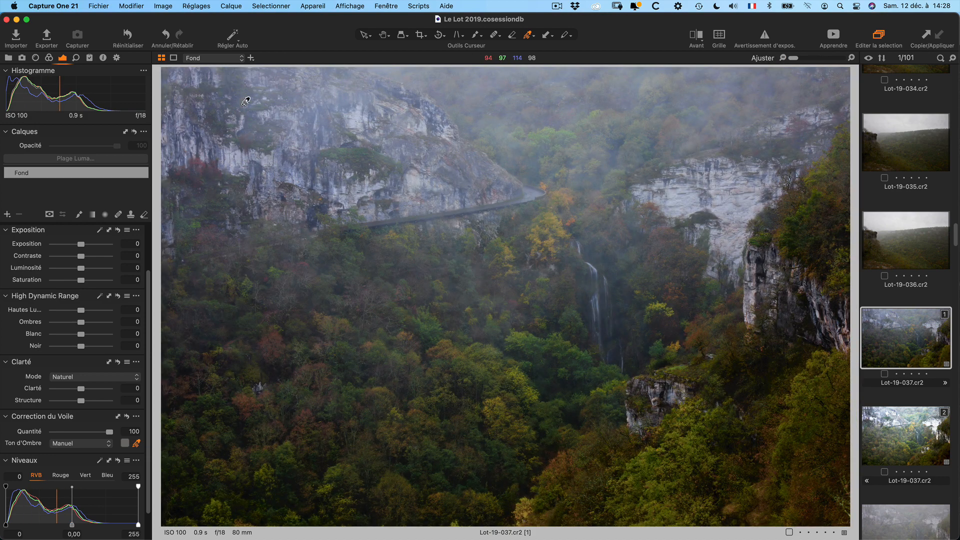
{"action": "left_click", "coordinate": [169, 37]}
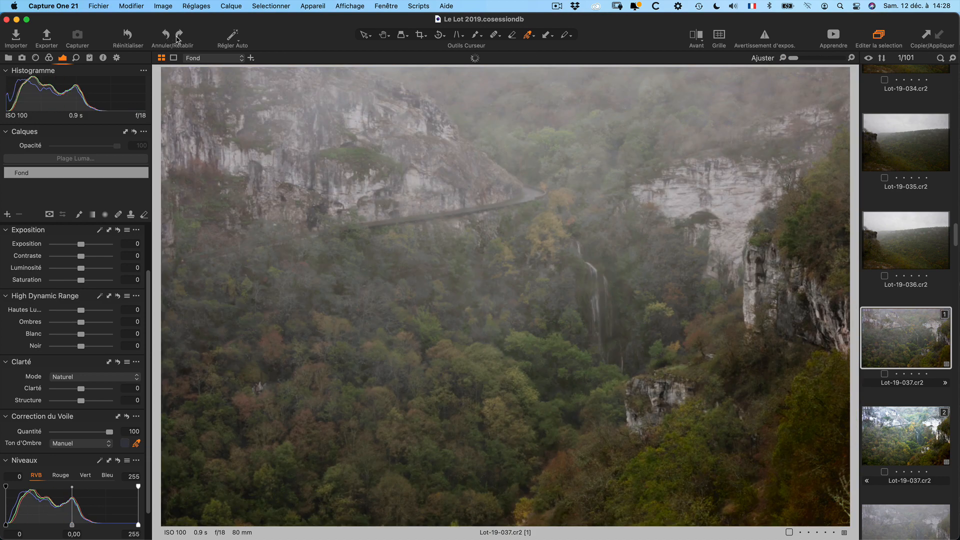
{"action": "left_click", "coordinate": [182, 37]}
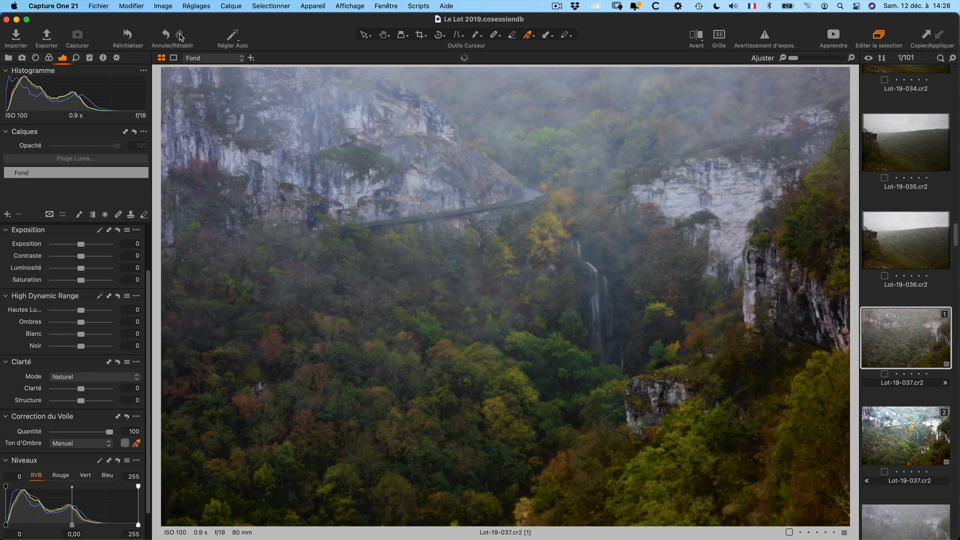
{"action": "left_click", "coordinate": [169, 37]}
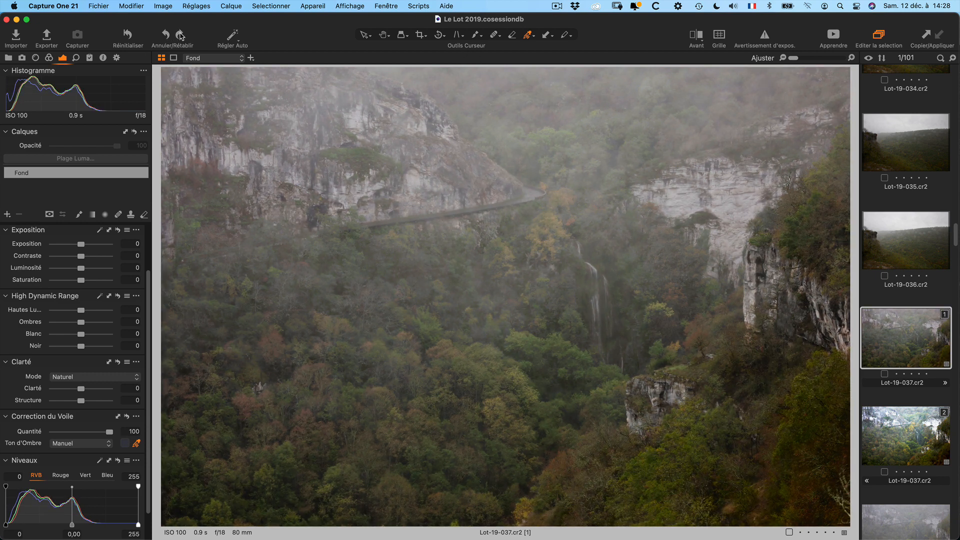
{"action": "left_click", "coordinate": [181, 37]}
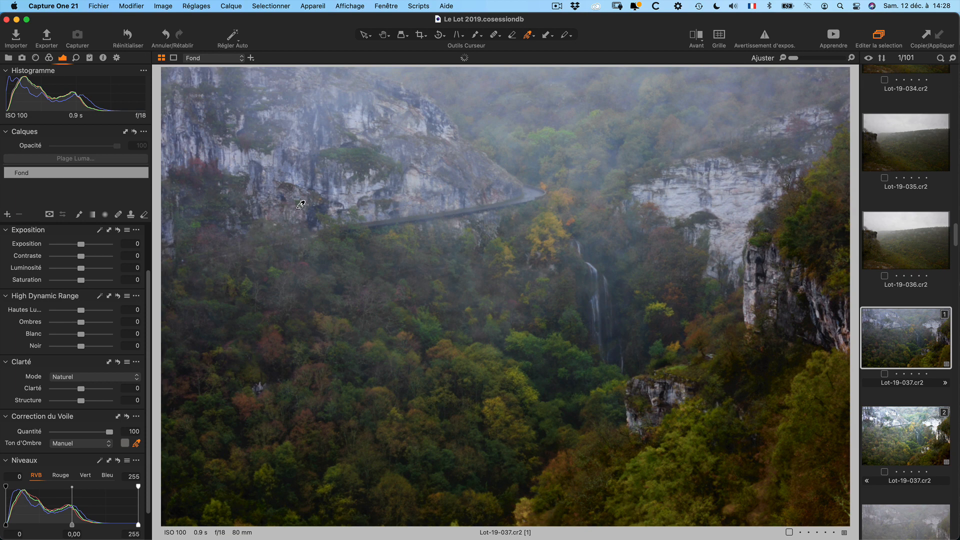
{"action": "left_click", "coordinate": [384, 35]}
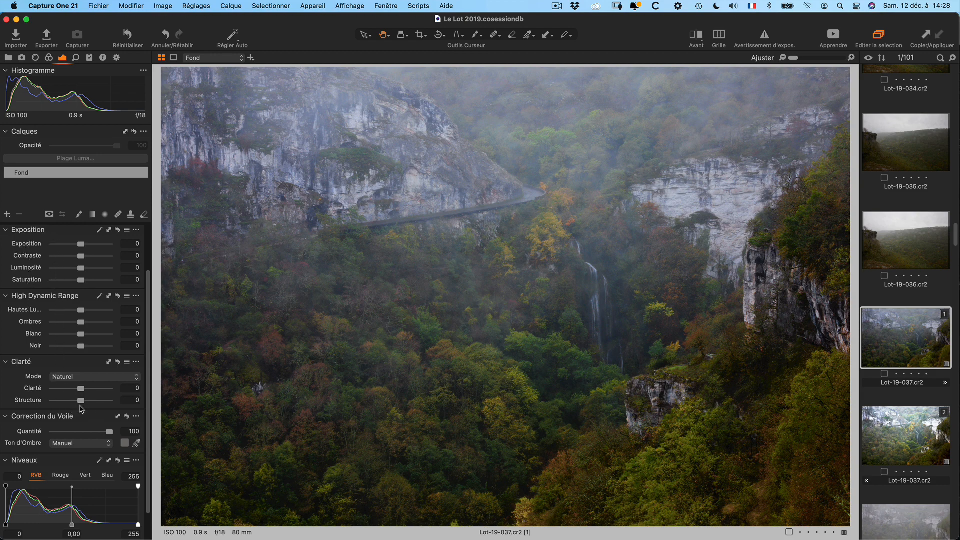
Step: Switch to Safari to show the article on dehazing in Capture One Pro 20 again, and return to Capture One
{"action": "scroll", "coordinate": [95, 465], "scroll_direction": "down", "scroll_amount": 2}
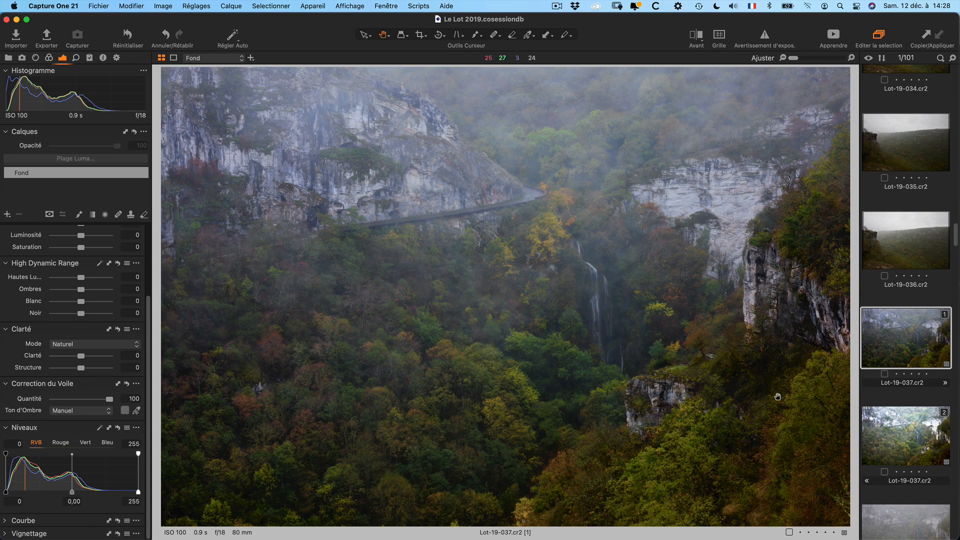
{"action": "key", "text": "ctrl+Right"}
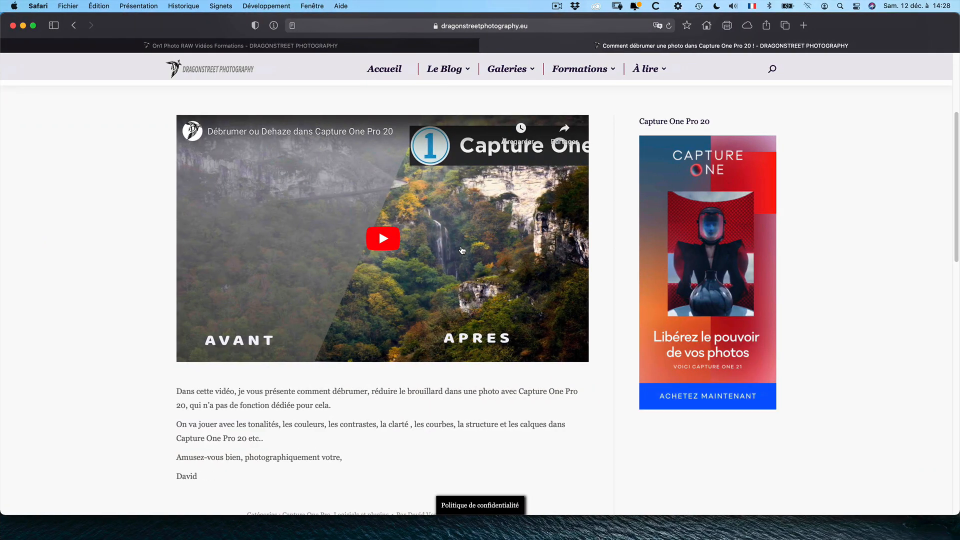
{"action": "key", "text": "ctrl+Left"}
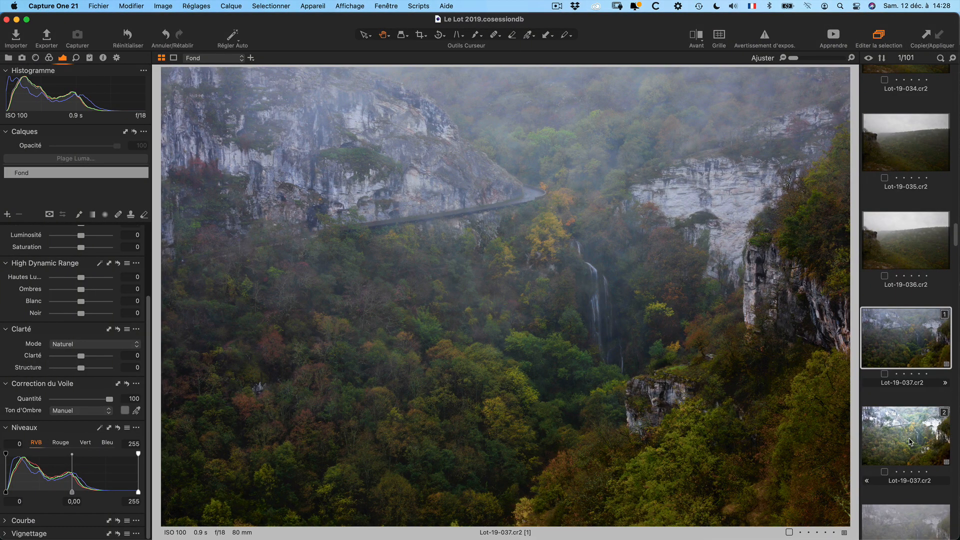
Step: Display both variants of Lot-19-037.cr2 side by side and compare the cliff and trees at 100% zoom
{"action": "left_click", "coordinate": [911, 442], "text": "super"}
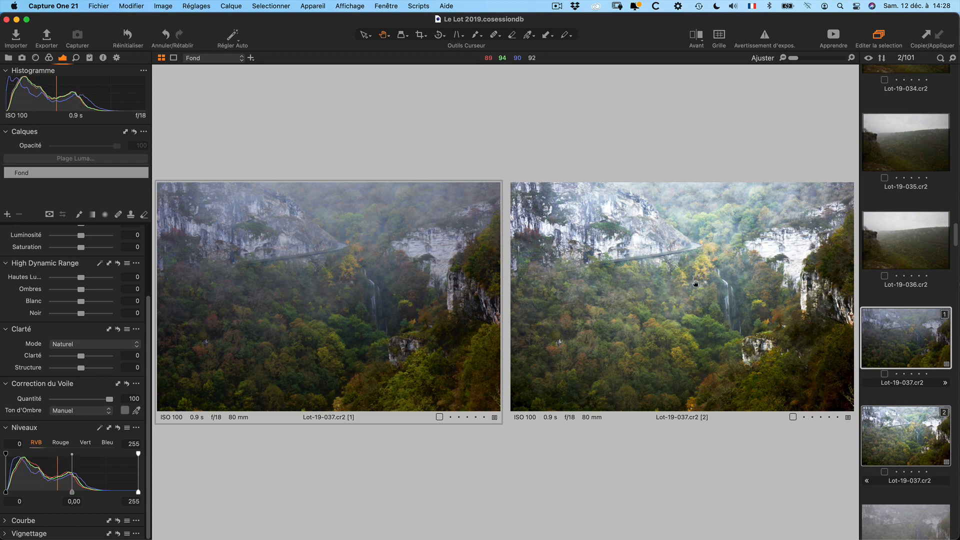
{"action": "left_click", "coordinate": [297, 243]}
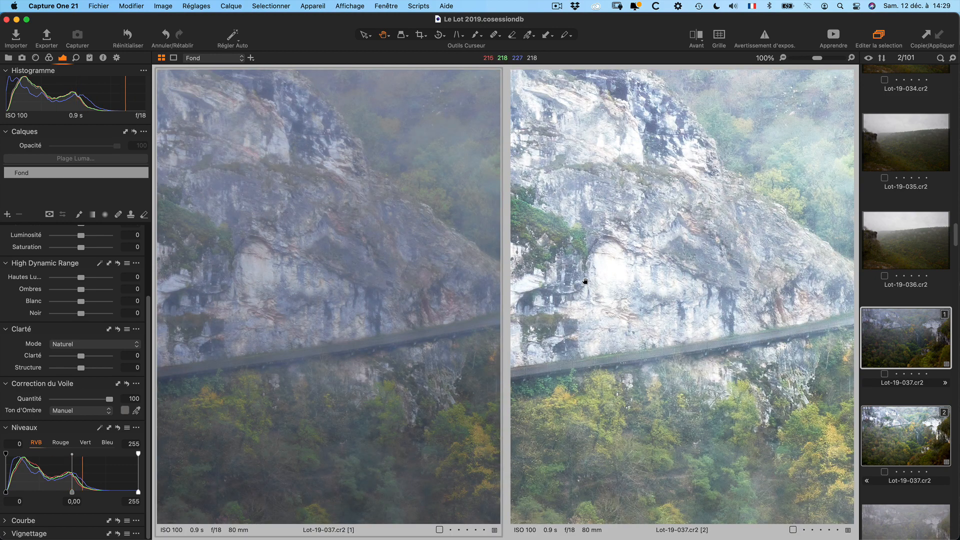
{"action": "left_click_drag", "start_coordinate": [586, 281], "coordinate": [708, 247]}
{"action": "left_click_drag", "start_coordinate": [396, 302], "coordinate": [440, 232]}
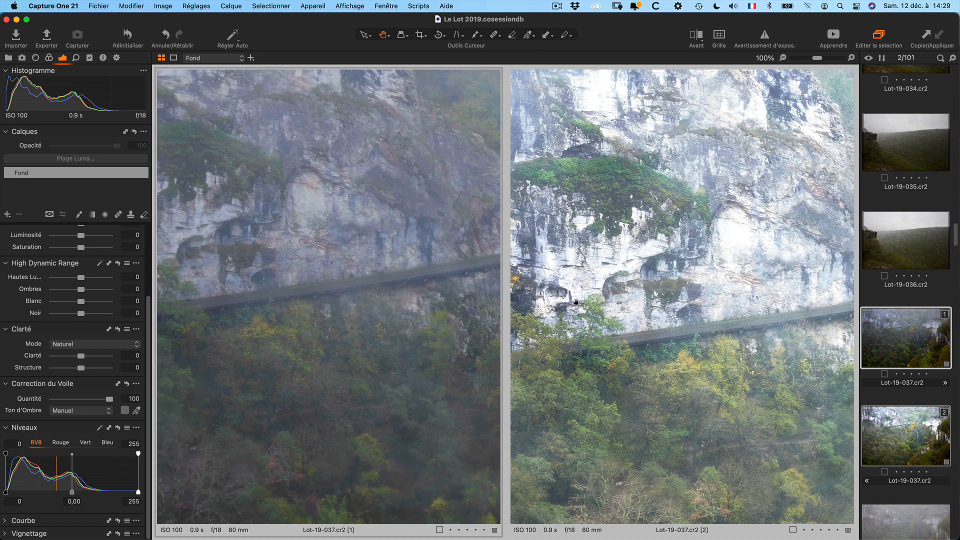
{"action": "left_click", "coordinate": [370, 298]}
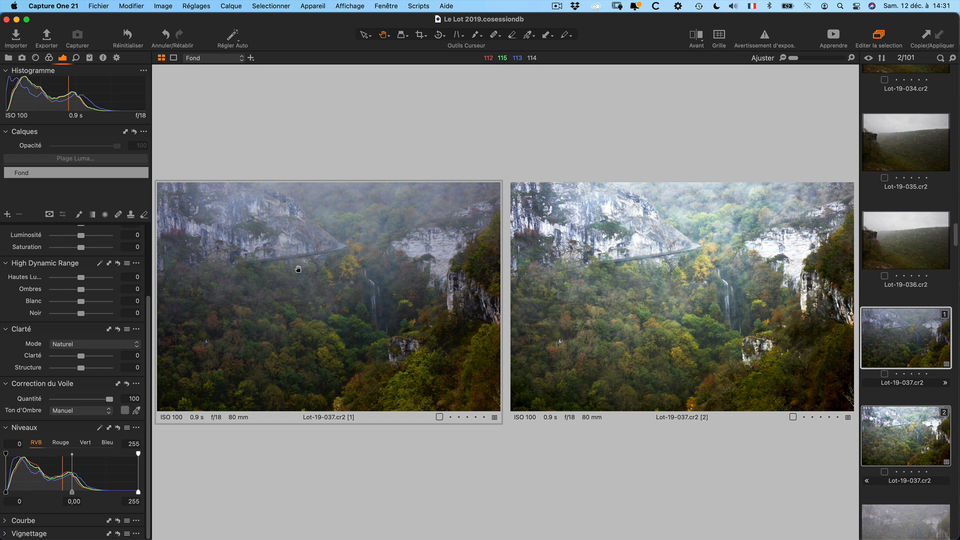
Step: Set the first variant's Ombres to 37, Luminosité to 1 and Contraste to 4
{"action": "scroll", "coordinate": [84, 343], "scroll_direction": "up", "scroll_amount": 3}
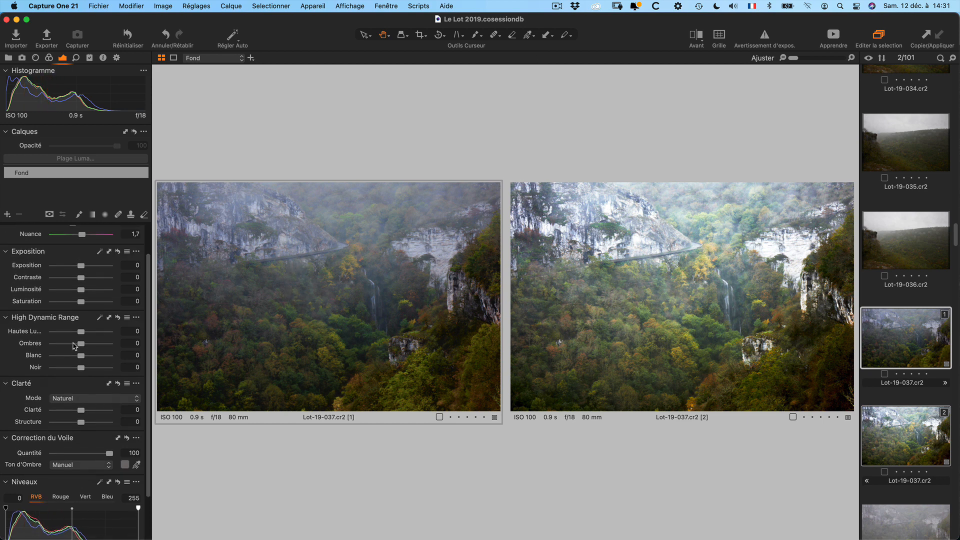
{"action": "left_click_drag", "start_coordinate": [84, 349], "coordinate": [95, 349]}
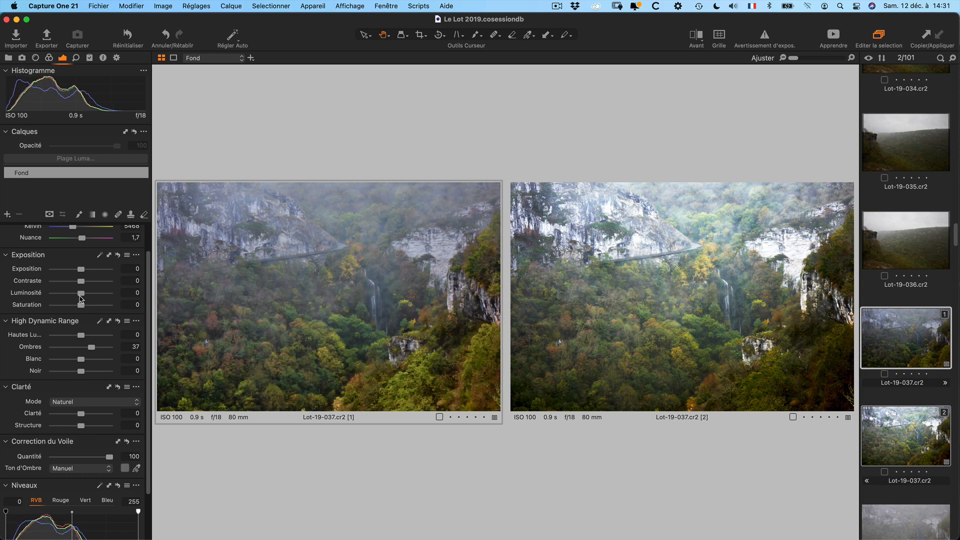
{"action": "left_click_drag", "start_coordinate": [81, 294], "coordinate": [82, 294]}
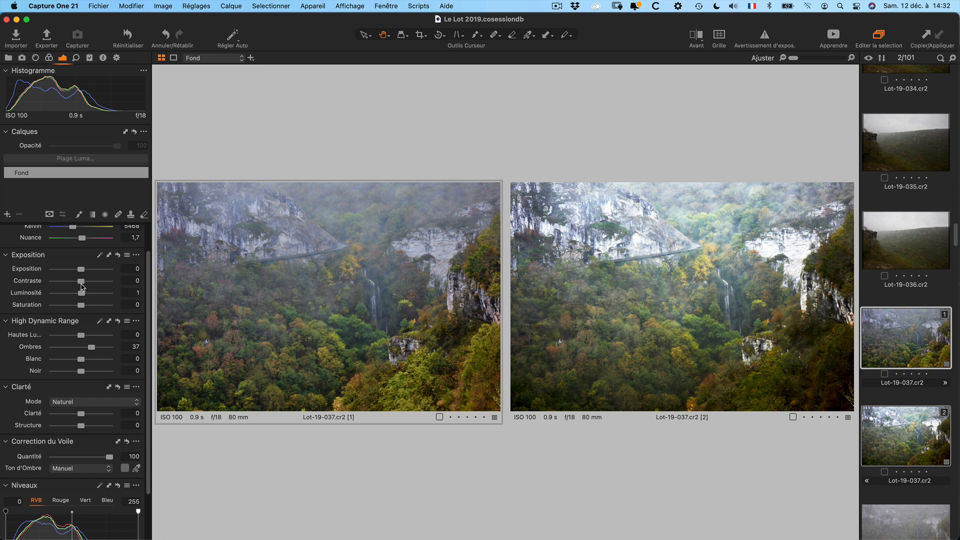
{"action": "left_click_drag", "start_coordinate": [81, 283], "coordinate": [92, 283]}
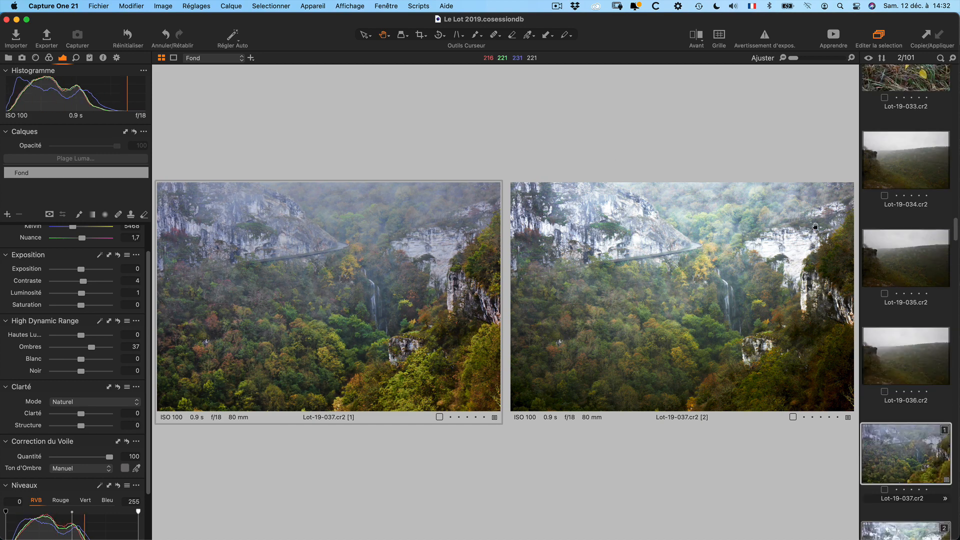
Step: Display only the first variant of Lot-19-037.cr2
{"action": "left_click", "coordinate": [910, 441]}
{"action": "left_click", "coordinate": [911, 441]}
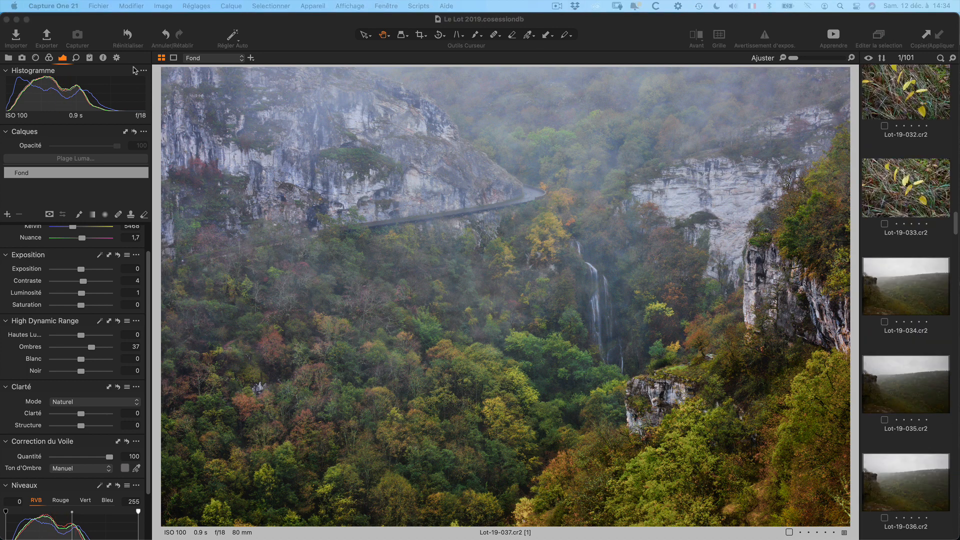
{"action": "left_click", "coordinate": [270, 23]}
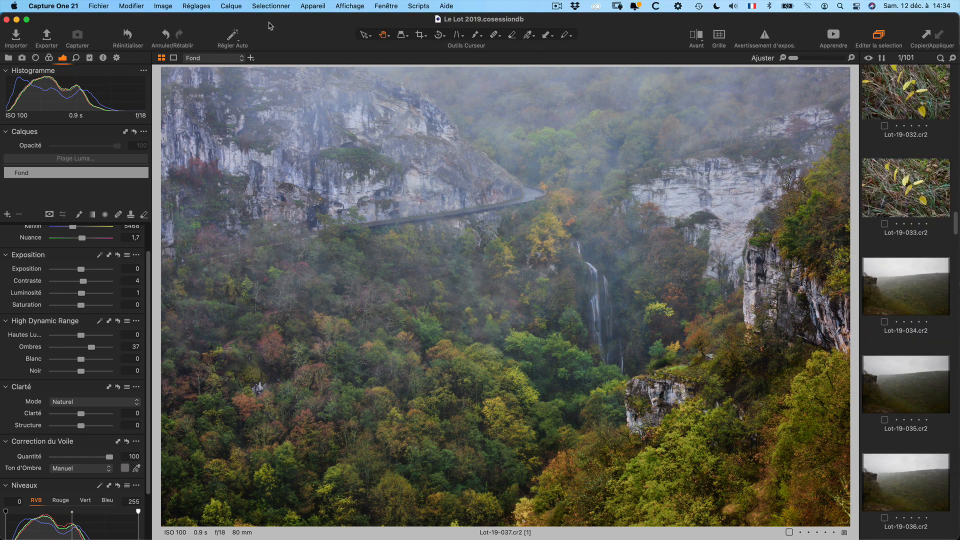
Step: Examine the Touches Edition Rapide assignments in the keyboard shortcut editor, and close the editor
{"action": "left_click", "coordinate": [132, 6]}
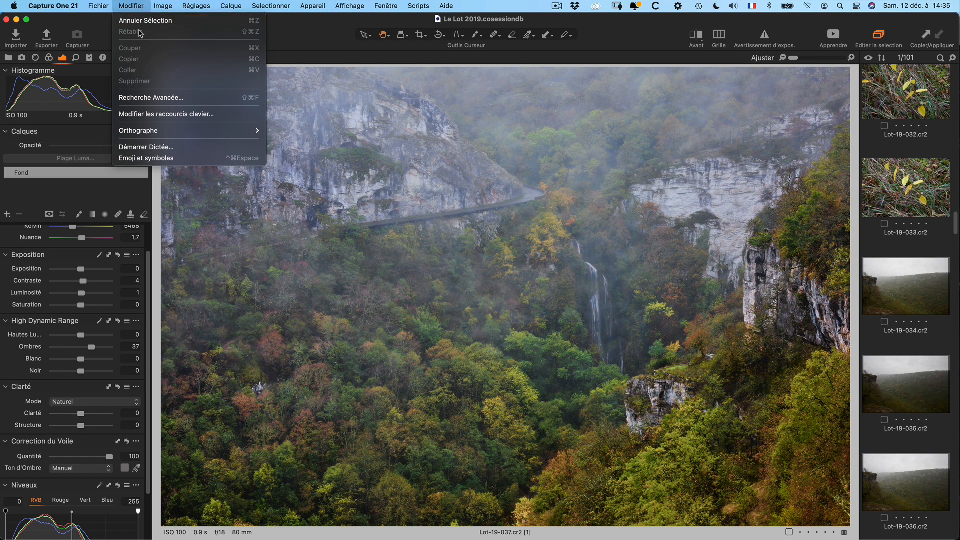
{"action": "left_click", "coordinate": [157, 115]}
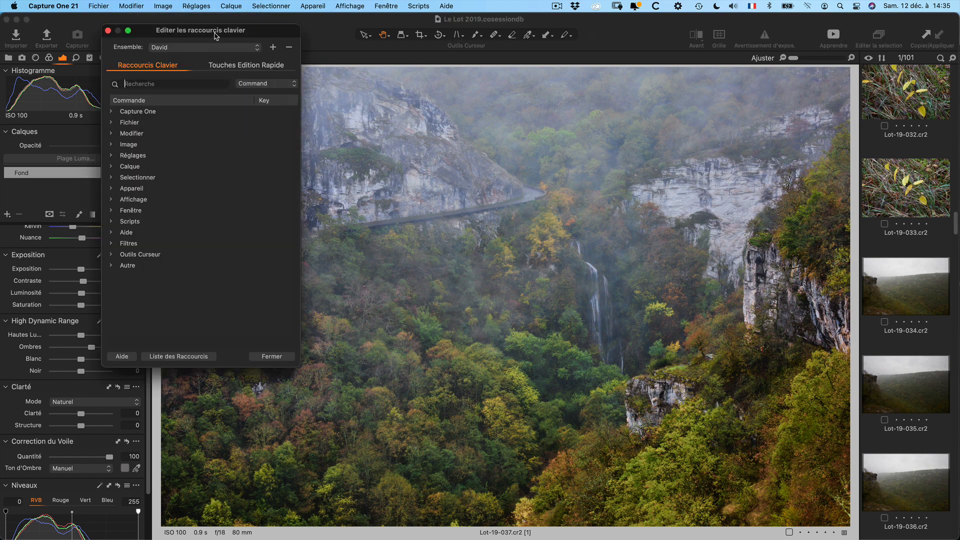
{"action": "left_click_drag", "start_coordinate": [228, 54], "coordinate": [278, 98]}
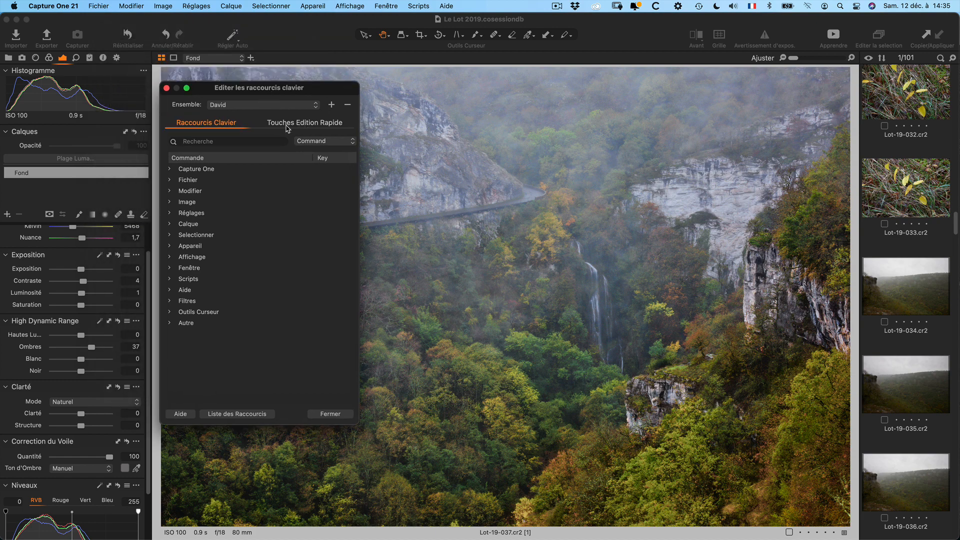
{"action": "left_click", "coordinate": [322, 125]}
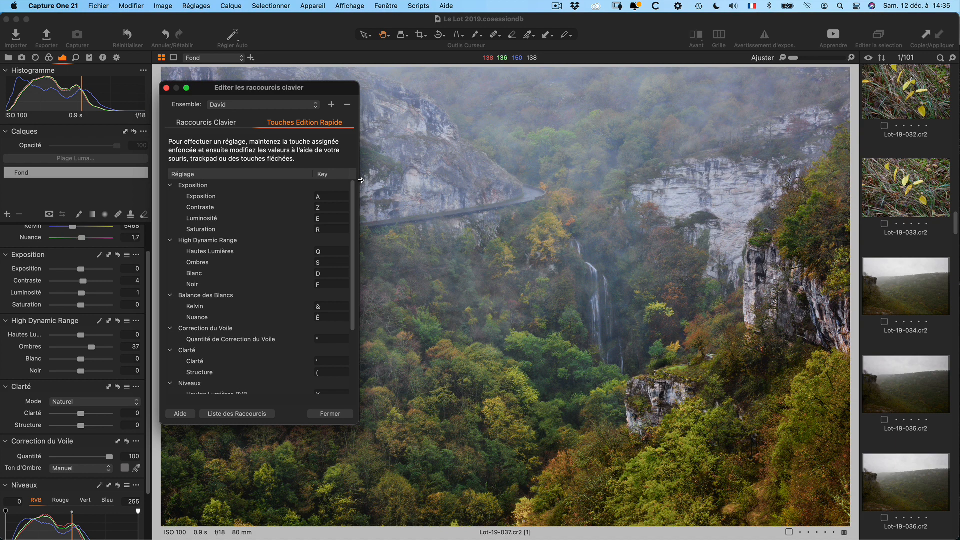
{"action": "left_click_drag", "start_coordinate": [361, 181], "coordinate": [431, 182]}
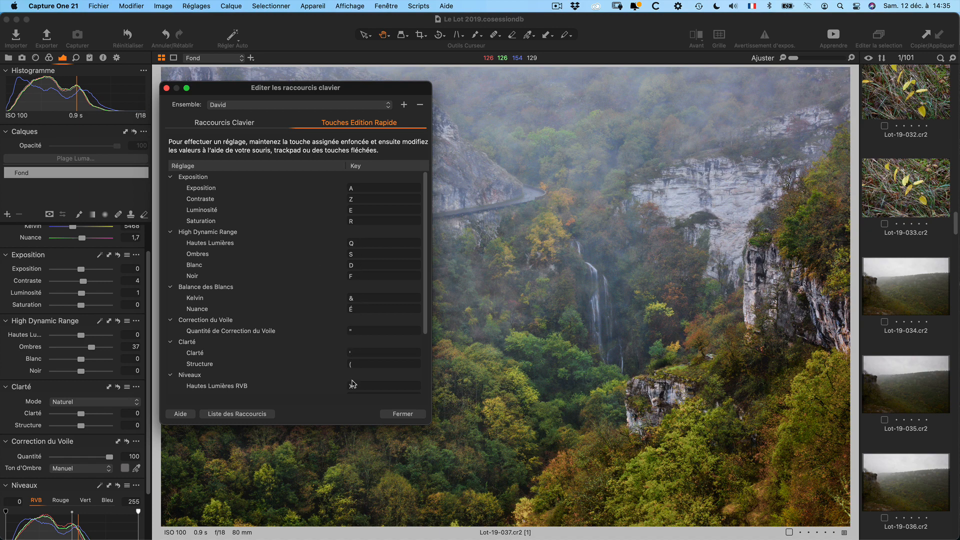
{"action": "scroll", "coordinate": [352, 384], "scroll_direction": "down", "scroll_amount": 3}
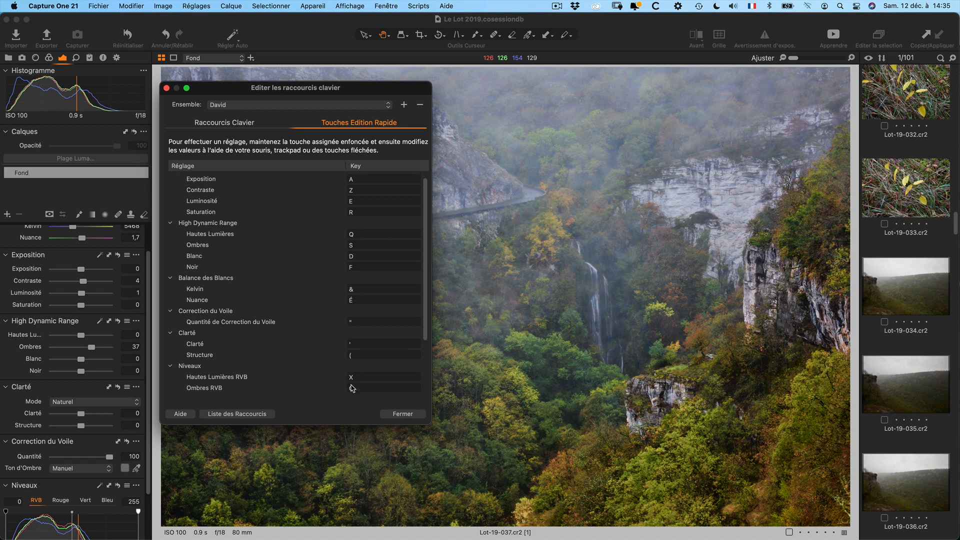
{"action": "left_click", "coordinate": [168, 88]}
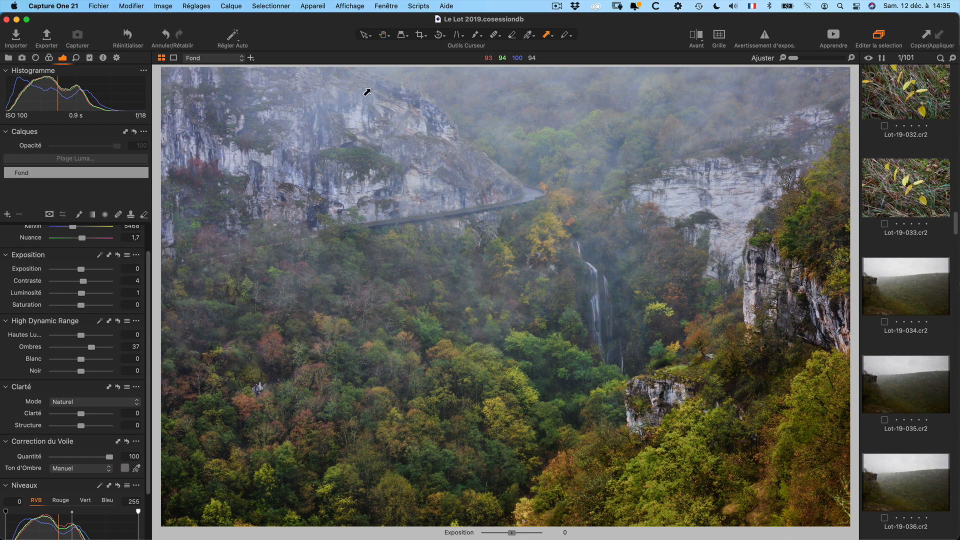
Step: Vary the first variant's Exposition with Speed Edit between about -0.56 and 0.97, ending at 0.51
{"action": "left_click", "coordinate": [364, 35]}
{"action": "key", "text": "q"}
{"action": "scroll", "coordinate": [505, 296], "scroll_direction": "up", "scroll_amount": 10}
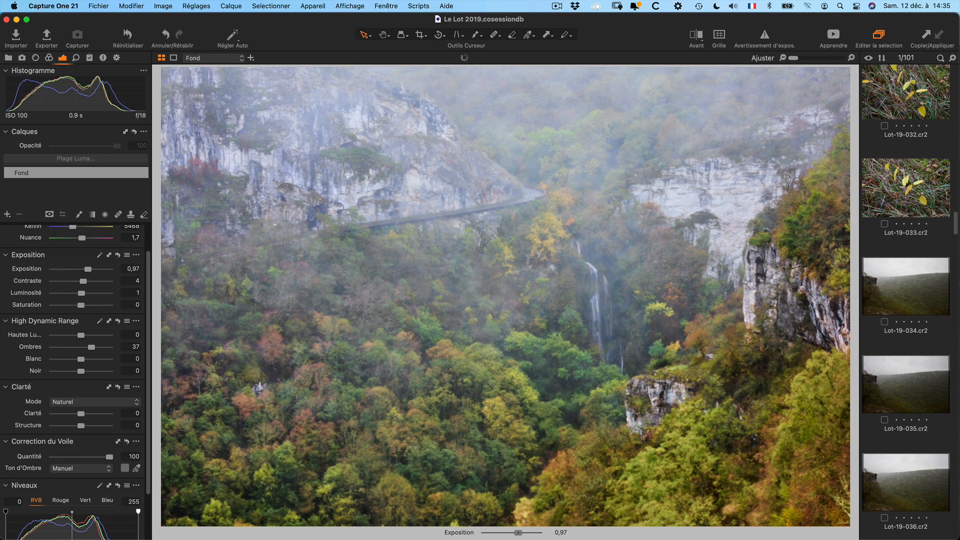
{"action": "scroll", "coordinate": [505, 296], "scroll_direction": "down", "scroll_amount": 15}
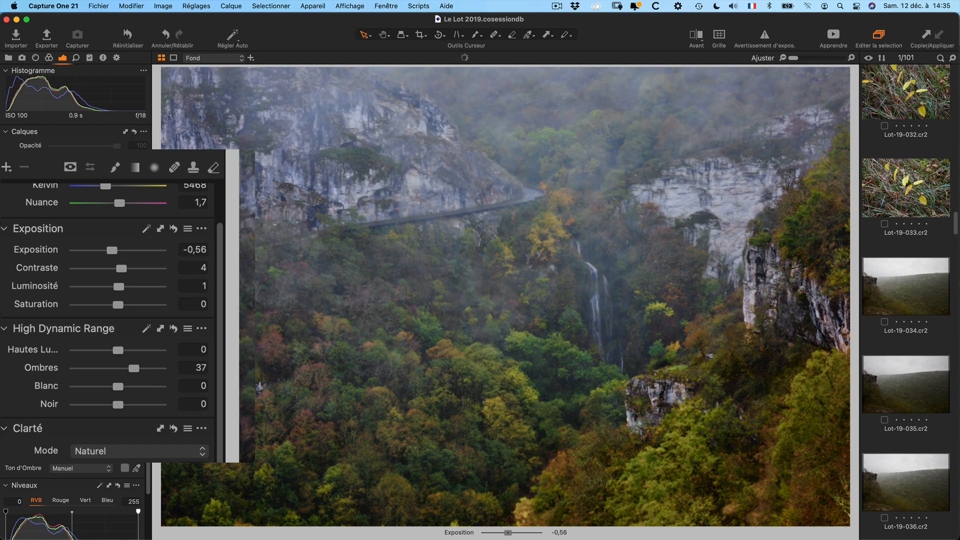
{"action": "scroll", "coordinate": [505, 296], "scroll_direction": "down", "scroll_amount": 7}
{"action": "scroll", "coordinate": [505, 296], "scroll_direction": "up", "scroll_amount": 20}
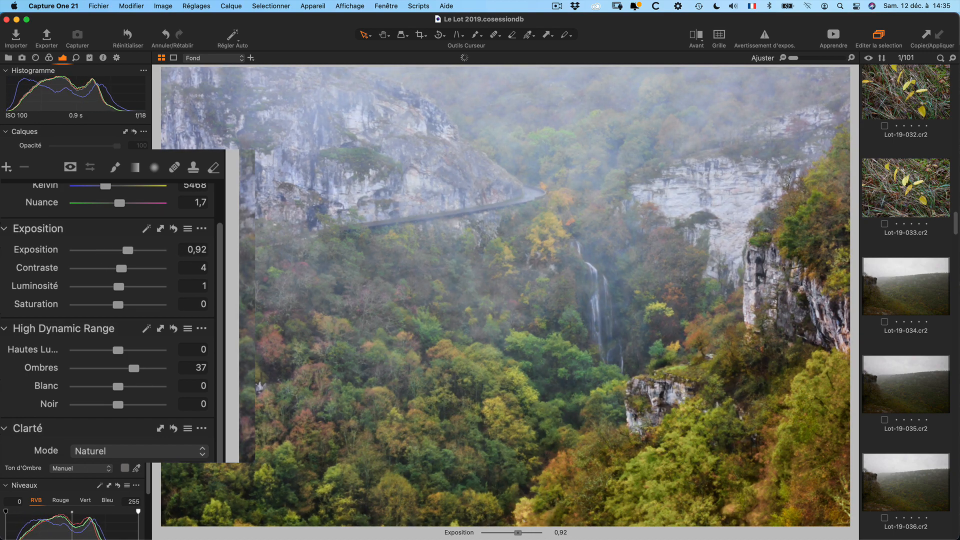
{"action": "scroll", "coordinate": [505, 296], "scroll_direction": "up", "scroll_amount": 3}
{"action": "scroll", "coordinate": [505, 296], "scroll_direction": "down", "scroll_amount": 14}
{"action": "scroll", "coordinate": [505, 296], "scroll_direction": "up", "scroll_amount": 3}
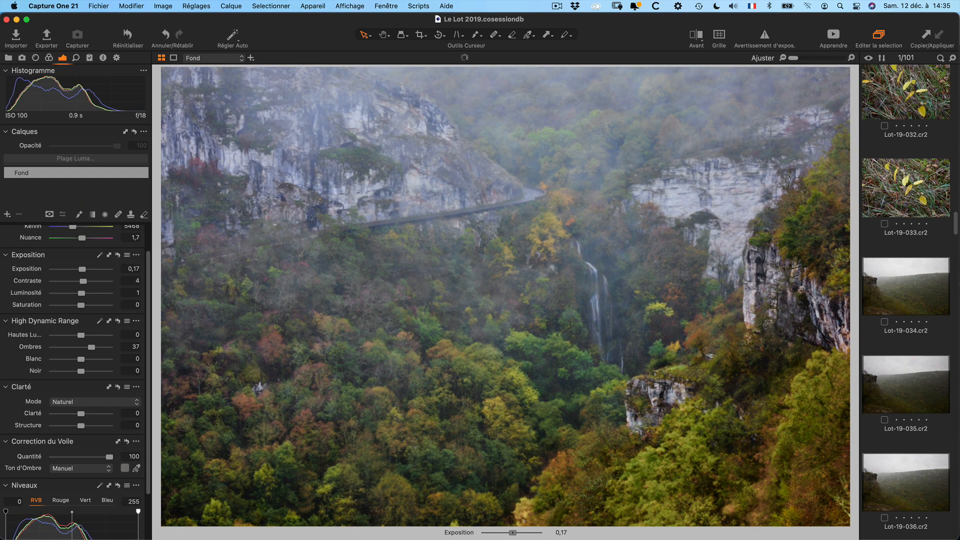
{"action": "scroll", "coordinate": [505, 296], "scroll_direction": "up", "scroll_amount": 3}
{"action": "scroll", "coordinate": [505, 296], "scroll_direction": "down", "scroll_amount": 9}
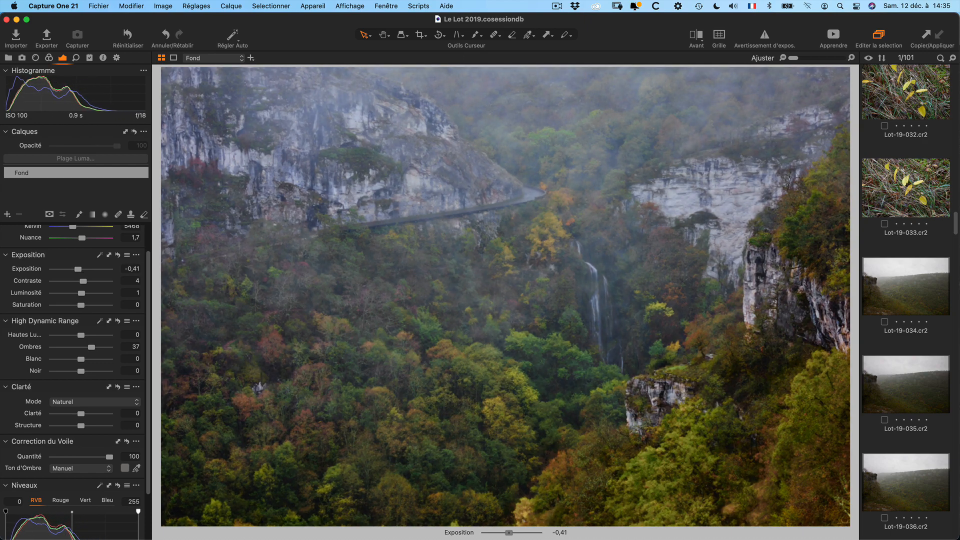
{"action": "scroll", "coordinate": [505, 296], "scroll_direction": "up", "scroll_amount": 8}
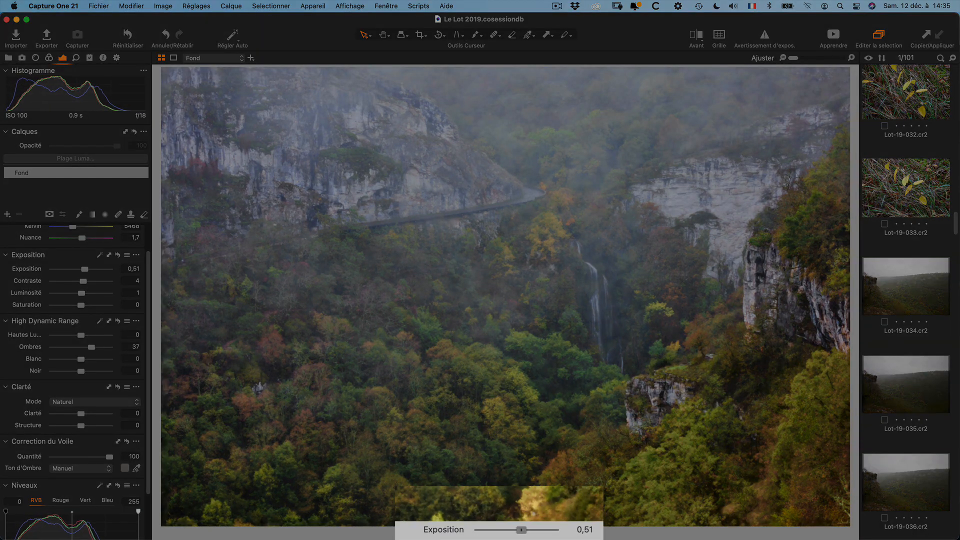
Step: Vary the photo's Exposition with Speed Edit down to about -0.27 and settle it at 0.03
{"action": "scroll", "coordinate": [506, 297], "scroll_direction": "down", "scroll_amount": 5}
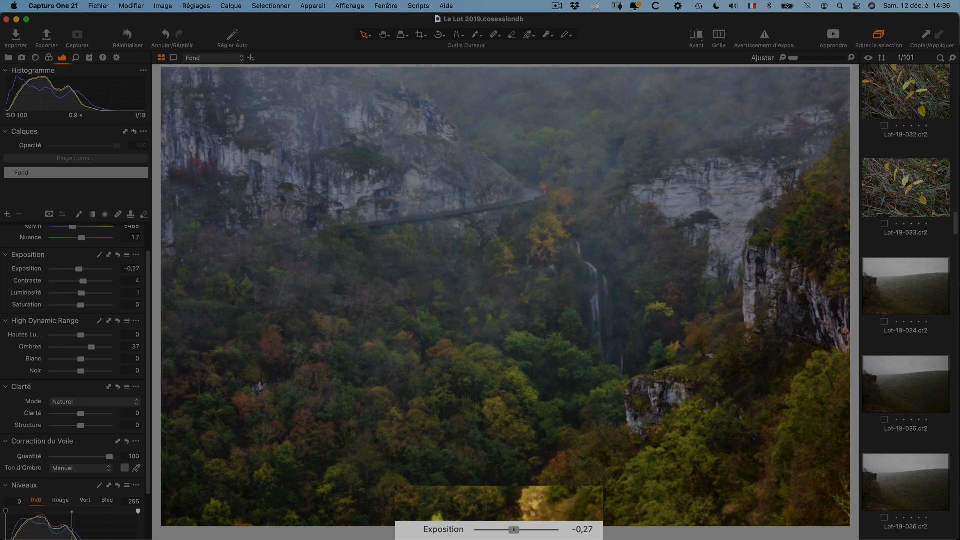
{"action": "scroll", "coordinate": [506, 296], "scroll_direction": "down", "scroll_amount": 6}
{"action": "scroll", "coordinate": [506, 296], "scroll_direction": "up", "scroll_amount": 4}
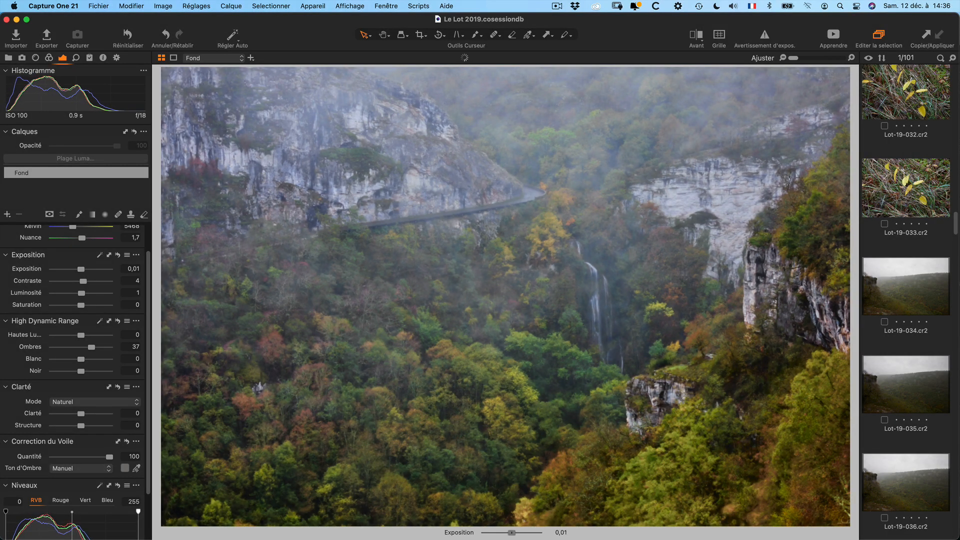
Step: Set Contraste to 9 and Luminosité to 6 with Speed Edit
{"action": "key", "text": "w"}
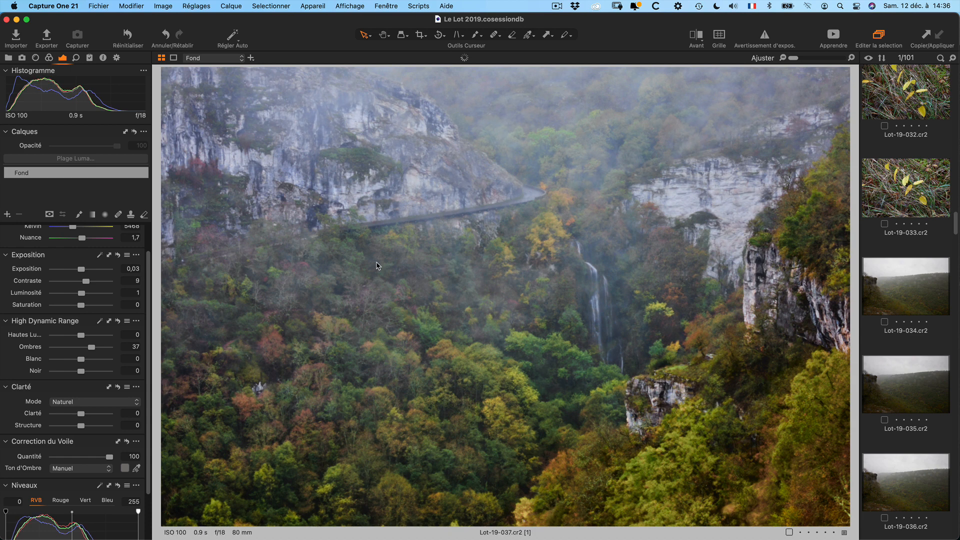
{"action": "key", "text": "e"}
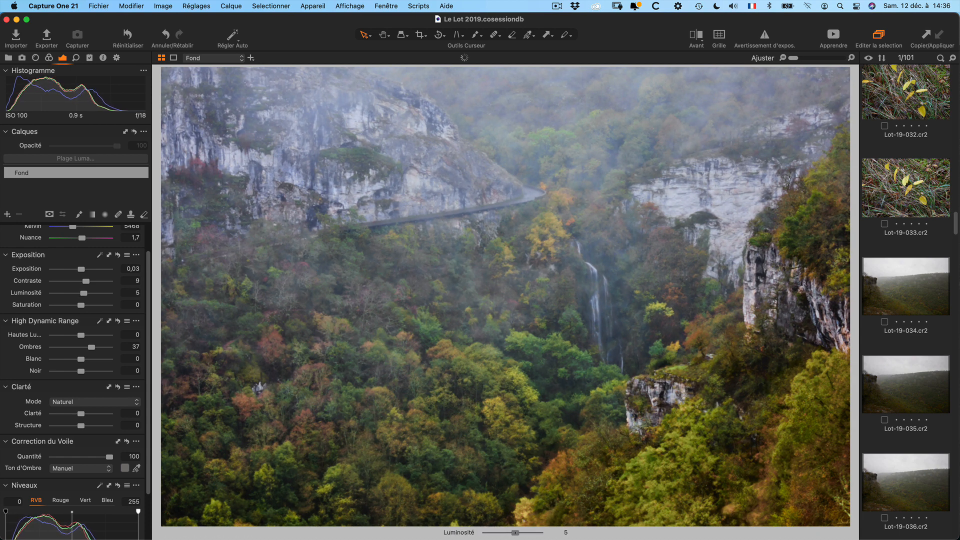
{"action": "scroll", "coordinate": [379, 267], "scroll_direction": "up", "scroll_amount": 1}
Step: Try Saturation values up to about 53 with Speed Edit, and settle it at 22
{"action": "key", "text": "r"}
{"action": "scroll", "coordinate": [364, 270], "scroll_direction": "up", "scroll_amount": 6}
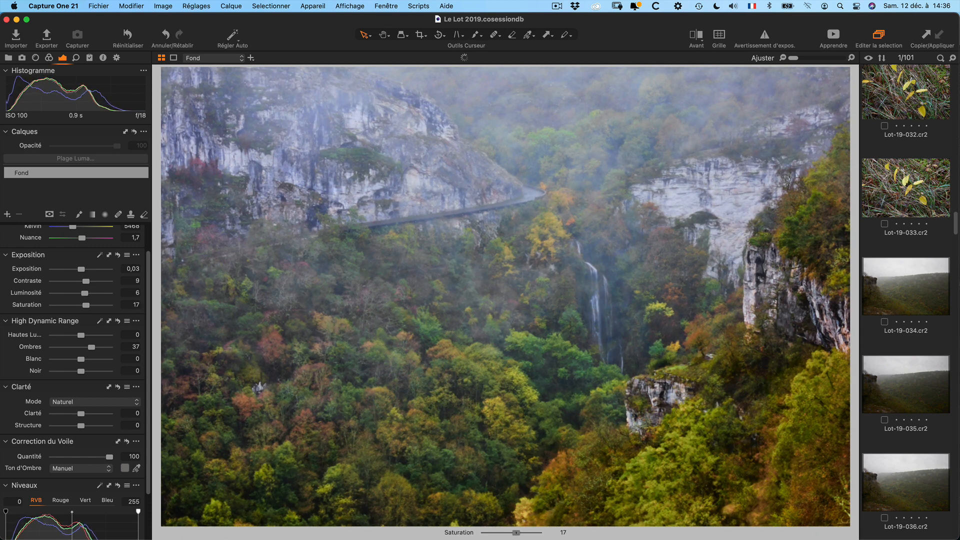
{"action": "scroll", "coordinate": [363, 270], "scroll_direction": "up", "scroll_amount": 10}
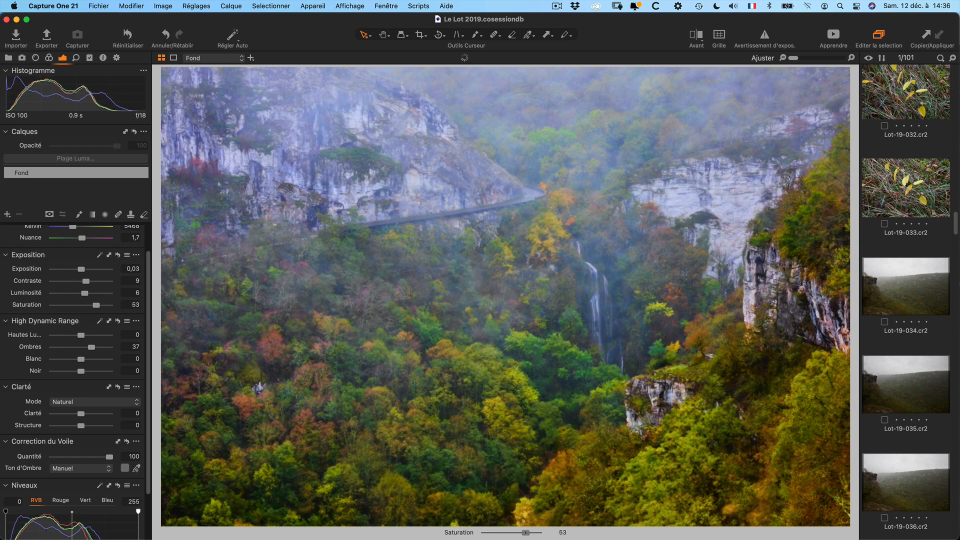
{"action": "scroll", "coordinate": [363, 270], "scroll_direction": "down", "scroll_amount": 10}
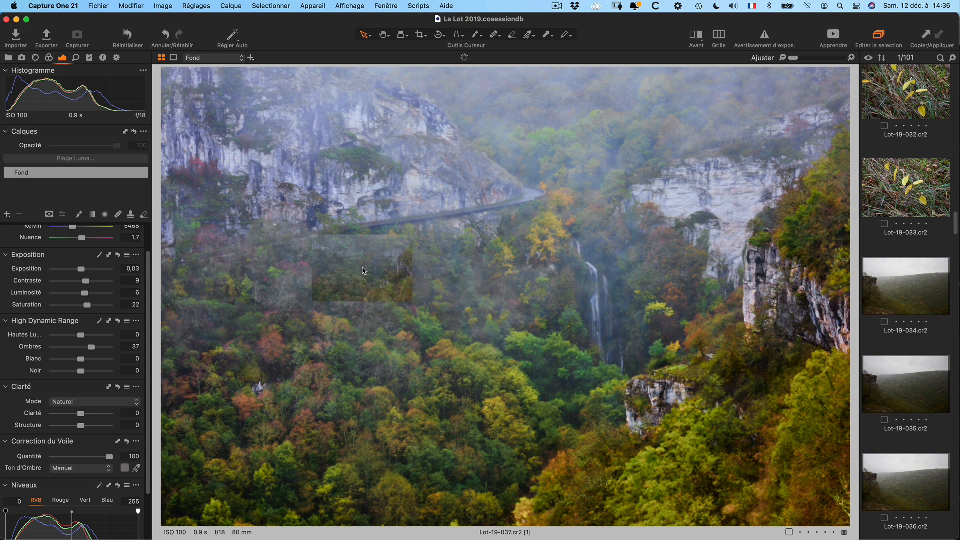
Step: Set Hautes Lumières to -6 and Ombres to 34 with Speed Edit
{"action": "scroll", "coordinate": [363, 270], "scroll_direction": "up", "scroll_amount": 3}
{"action": "scroll", "coordinate": [363, 270], "scroll_direction": "down", "scroll_amount": 13}
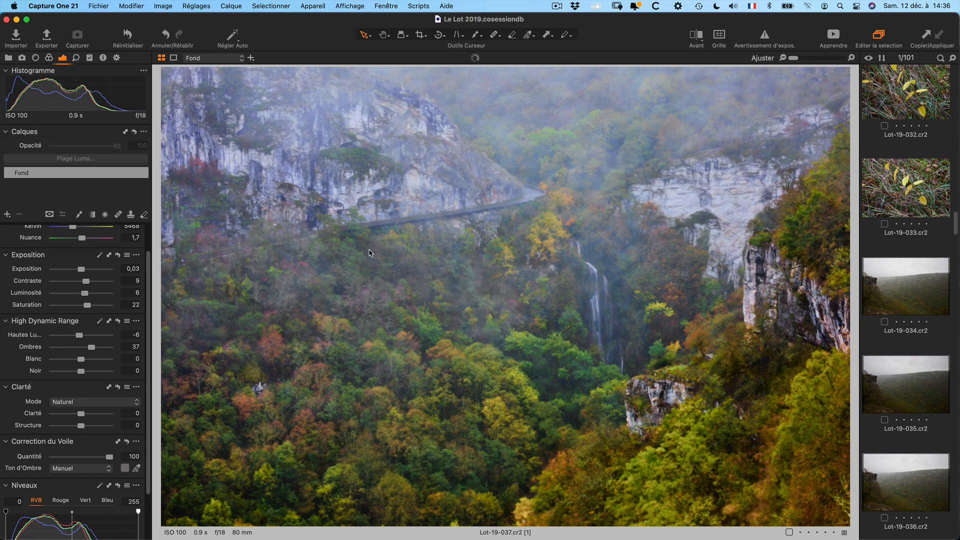
{"action": "scroll", "coordinate": [383, 410], "scroll_direction": "down", "scroll_amount": 17}
{"action": "scroll", "coordinate": [386, 305], "scroll_direction": "up", "scroll_amount": 14}
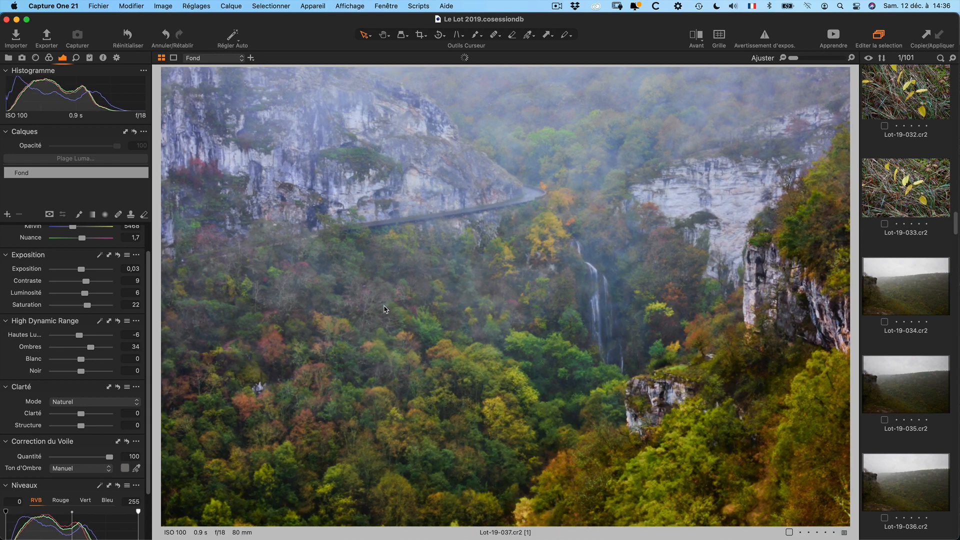
Step: Set the High Dynamic Range Blanc to -16 and Noir to -13 with Speed Edit
{"action": "scroll", "coordinate": [386, 309], "scroll_direction": "down", "scroll_amount": 4}
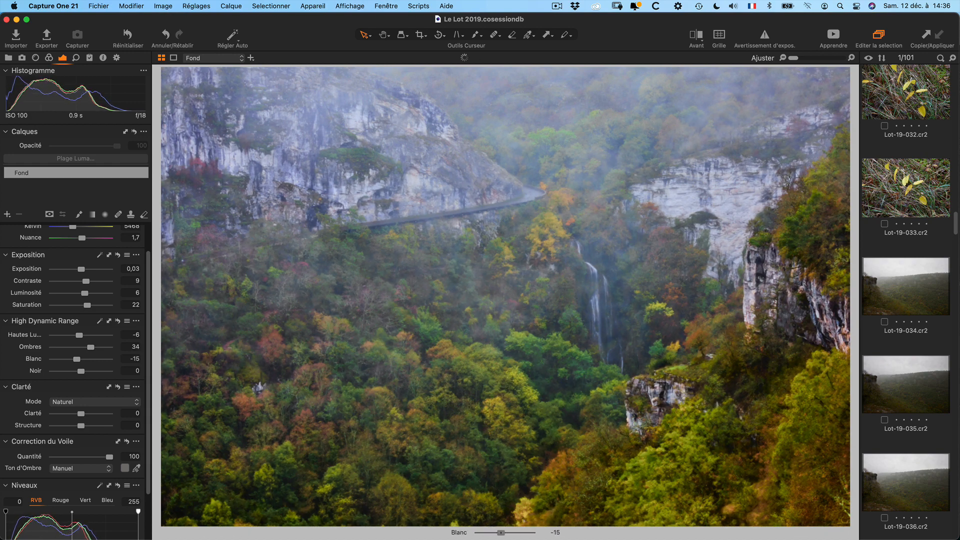
{"action": "scroll", "coordinate": [386, 309], "scroll_direction": "up", "scroll_amount": 9}
{"action": "key", "text": "f"}
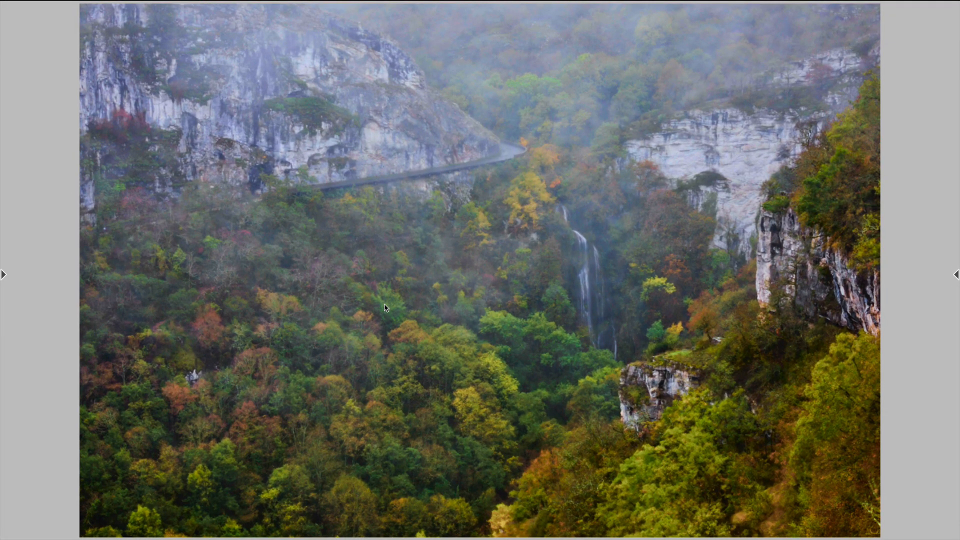
{"action": "key", "text": "Escape"}
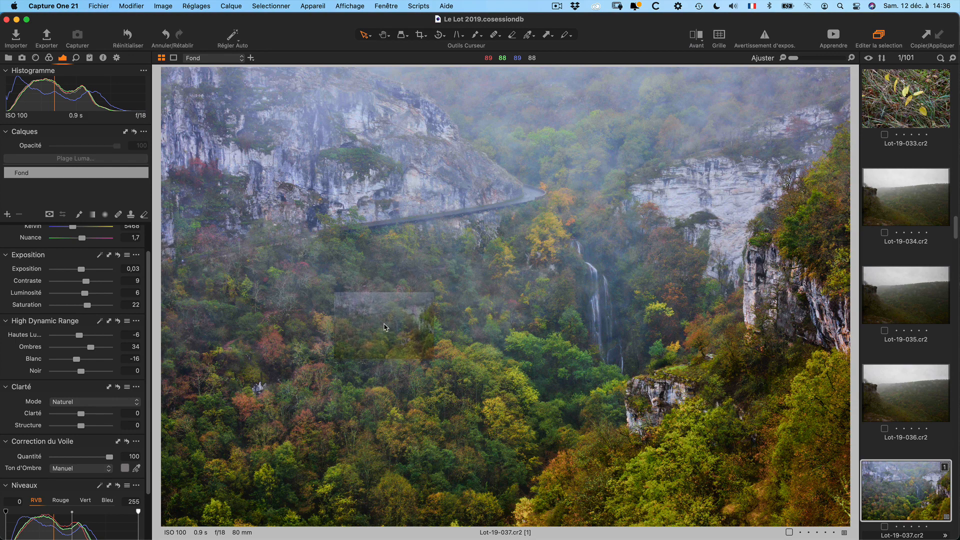
{"action": "scroll", "coordinate": [384, 327], "scroll_direction": "down", "scroll_amount": 5}
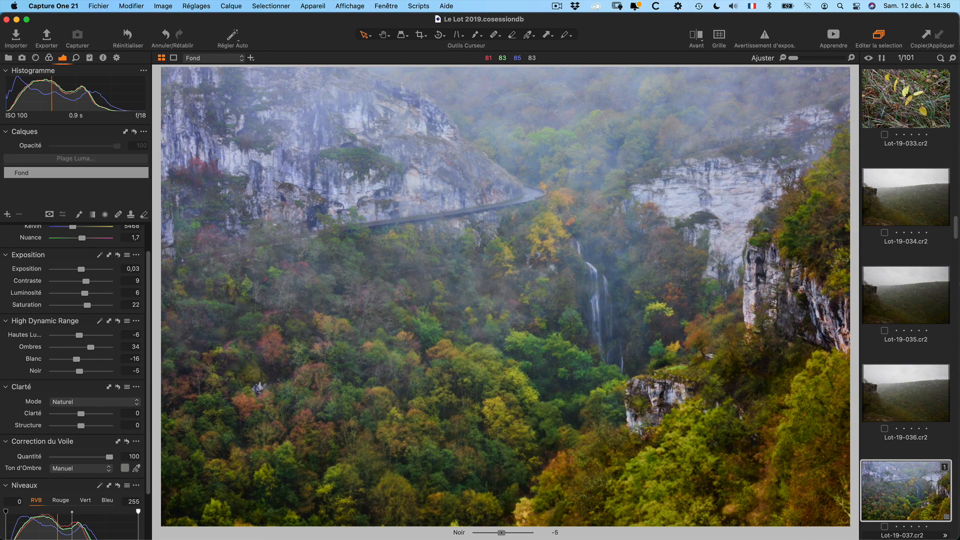
{"action": "scroll", "coordinate": [384, 327], "scroll_direction": "down", "scroll_amount": 2}
{"action": "scroll", "coordinate": [384, 328], "scroll_direction": "down", "scroll_amount": 5}
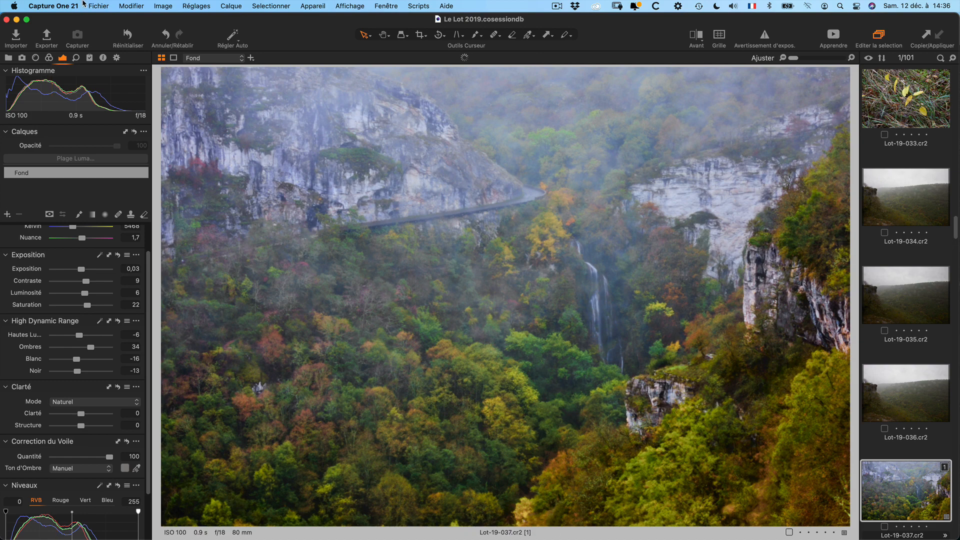
Step: Review the Touches Edition Rapide list in the keyboard shortcut editor, and close the editor
{"action": "left_click", "coordinate": [120, 7]}
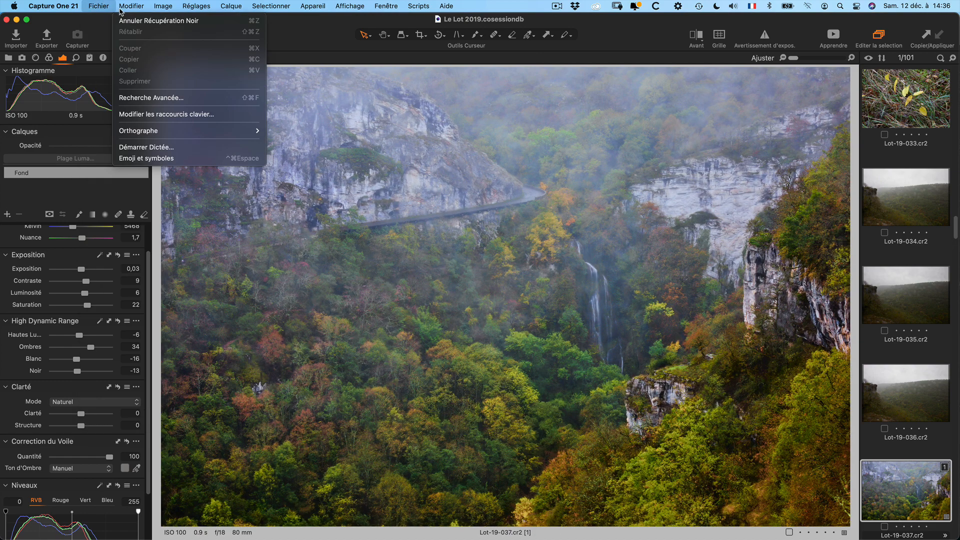
{"action": "left_click", "coordinate": [168, 114]}
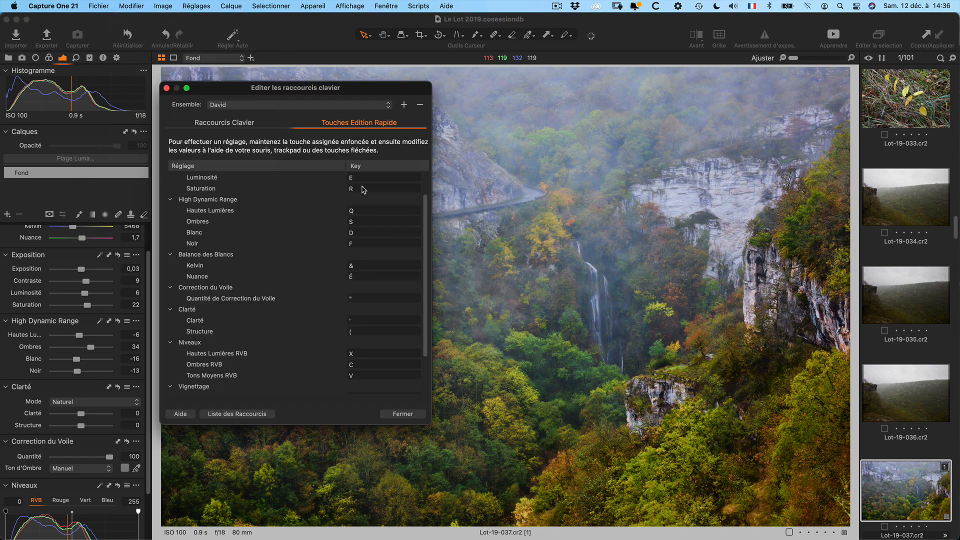
{"action": "left_click", "coordinate": [166, 89]}
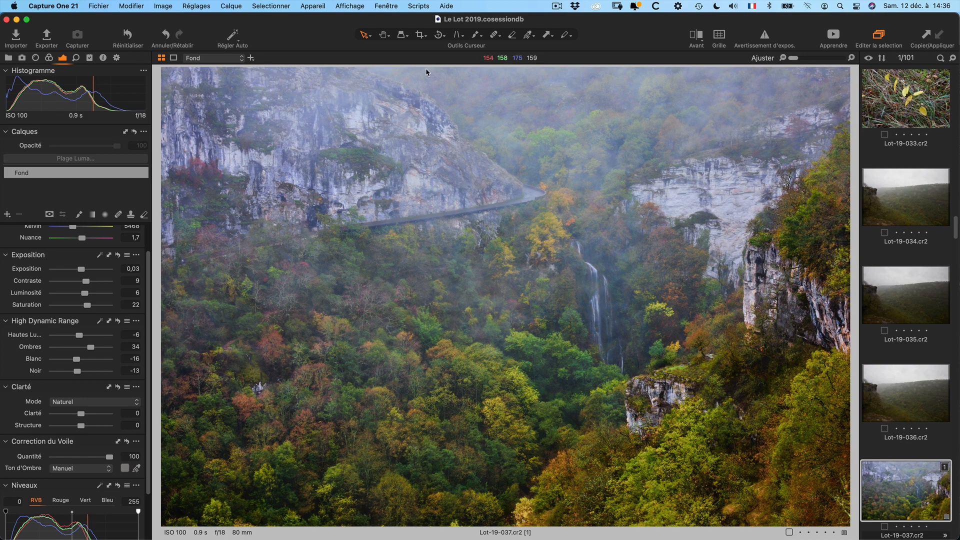
Step: Activate the mask brush and adjust it over the photo to about Taille 623, Dureté 0, Opacité 56 and Flux 56
{"action": "left_click", "coordinate": [478, 36]}
{"action": "right_click", "coordinate": [439, 220]}
{"action": "key", "text": "ctrl+alt"}
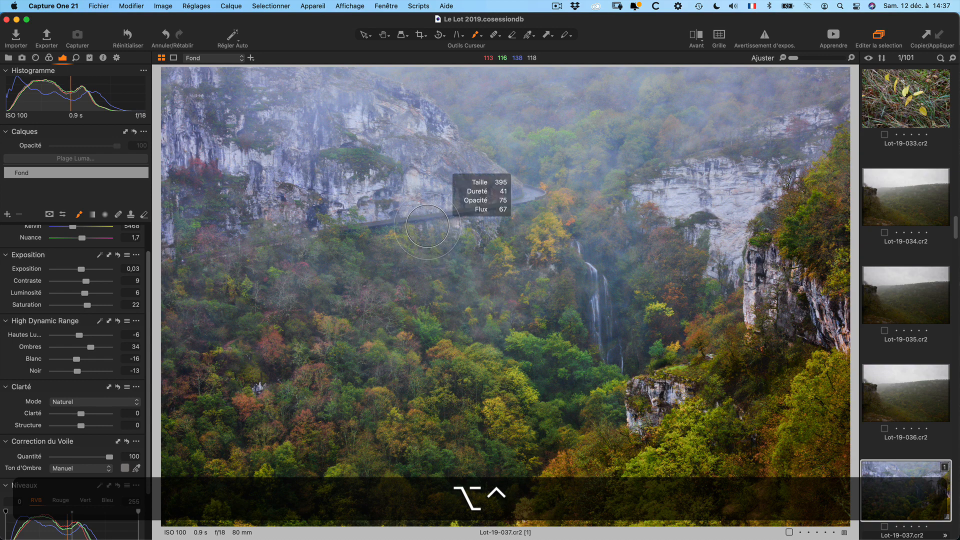
{"action": "mouse_move", "coordinate": [428, 226]}
{"action": "left_mouse_down"}
{"action": "mouse_move", "coordinate": [496, 226]}
{"action": "mouse_move", "coordinate": [431, 227]}
{"action": "mouse_move", "coordinate": [445, 226]}
{"action": "mouse_move", "coordinate": [432, 226]}
{"action": "mouse_move", "coordinate": [444, 226]}
{"action": "mouse_move", "coordinate": [428, 212]}
{"action": "mouse_move", "coordinate": [424, 245]}
{"action": "left_mouse_up"}
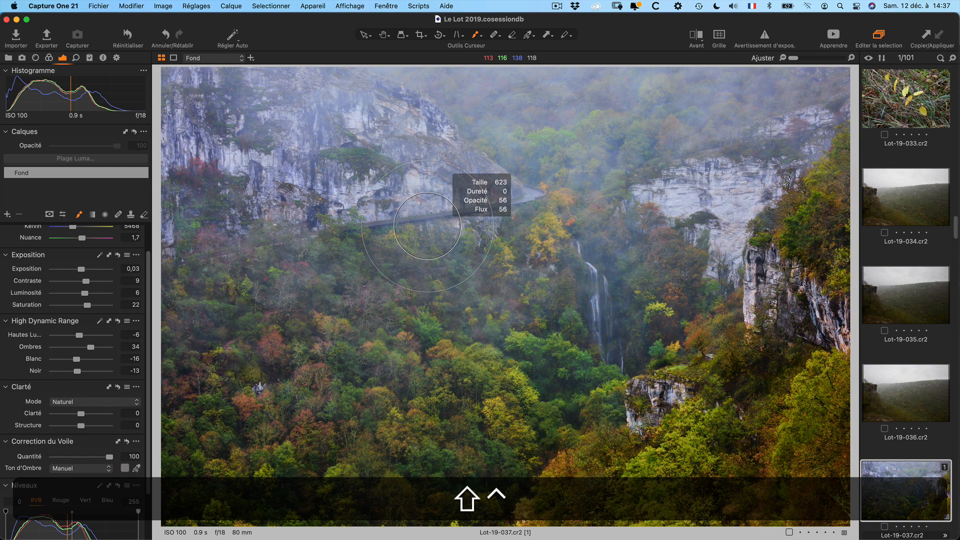
{"action": "left_click_drag", "start_coordinate": [427, 226], "coordinate": [428, 226]}
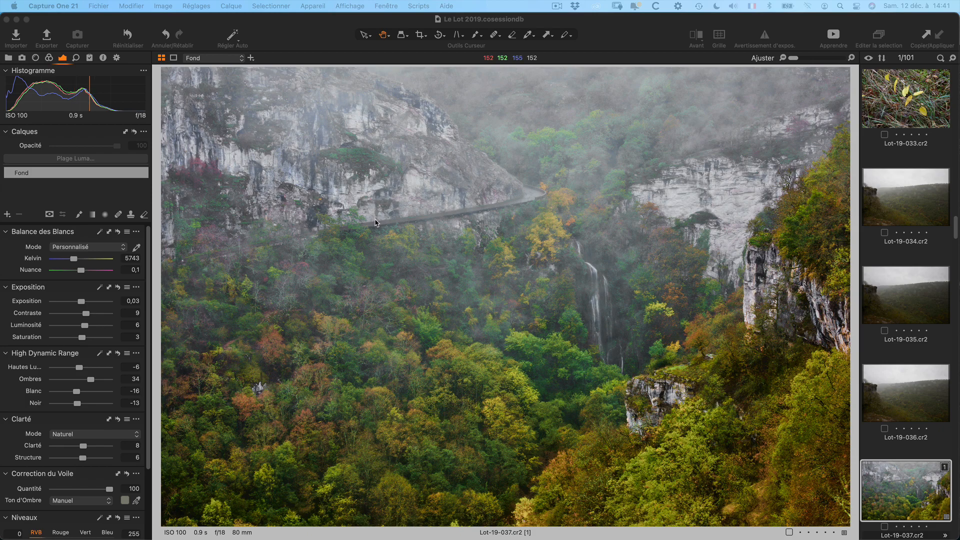
Step: Display the photo in full screen and vary Exposition with Speed Edit, bringing it to about -0.09
{"action": "key", "text": "ctrl+super+f"}
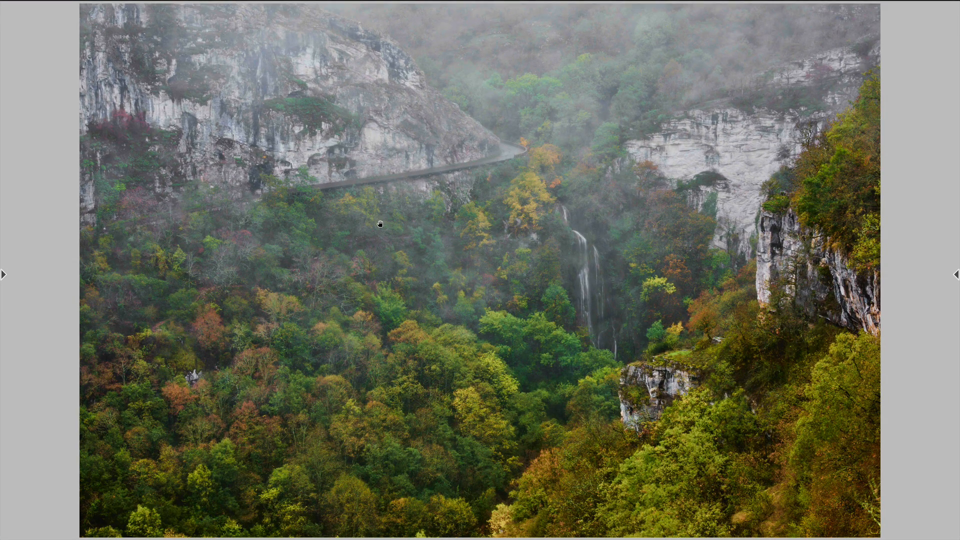
{"action": "key", "text": "q"}
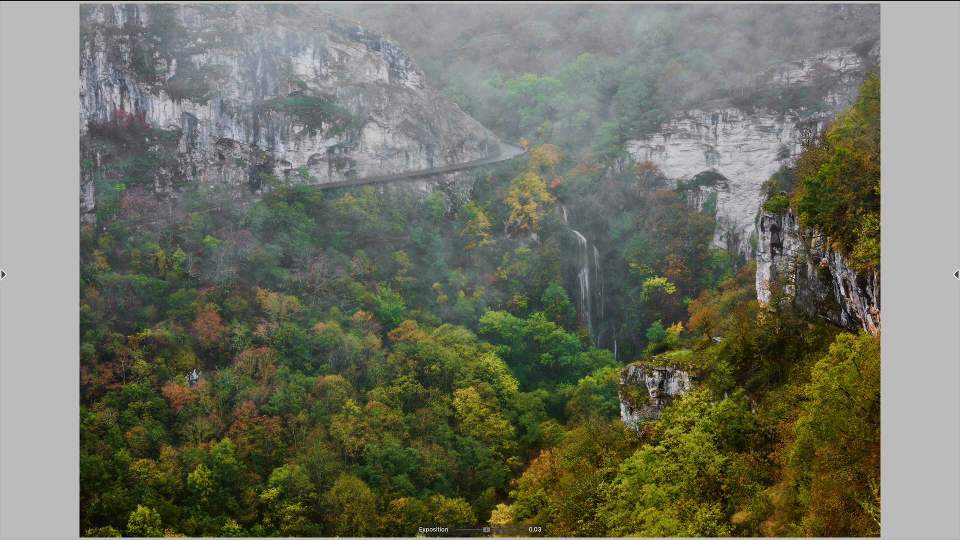
{"action": "scroll", "coordinate": [398, 239], "scroll_direction": "up", "scroll_amount": 5}
{"action": "scroll", "coordinate": [399, 239], "scroll_direction": "down", "scroll_amount": 5}
{"action": "scroll", "coordinate": [399, 240], "scroll_direction": "down", "scroll_amount": 3}
{"action": "scroll", "coordinate": [399, 239], "scroll_direction": "up", "scroll_amount": 4}
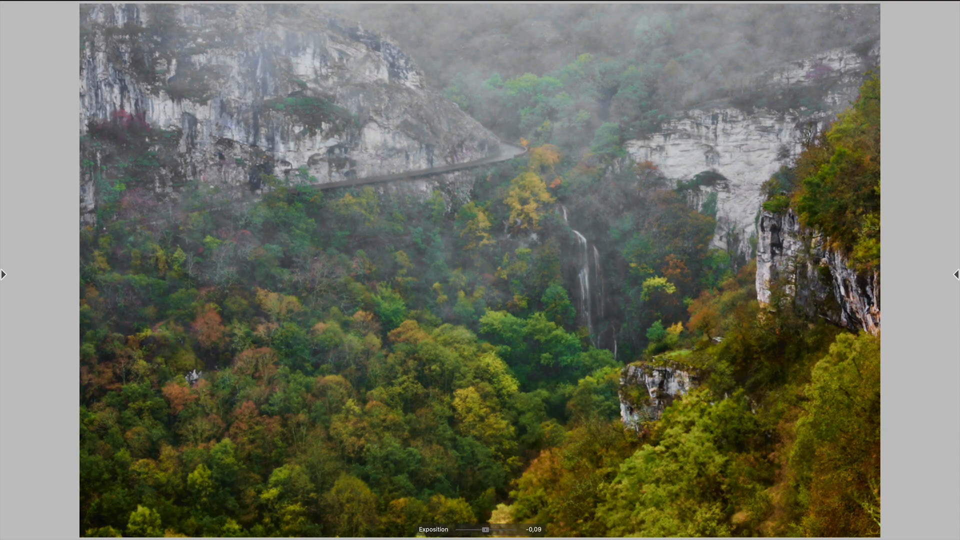
{"action": "key", "text": "F1"}
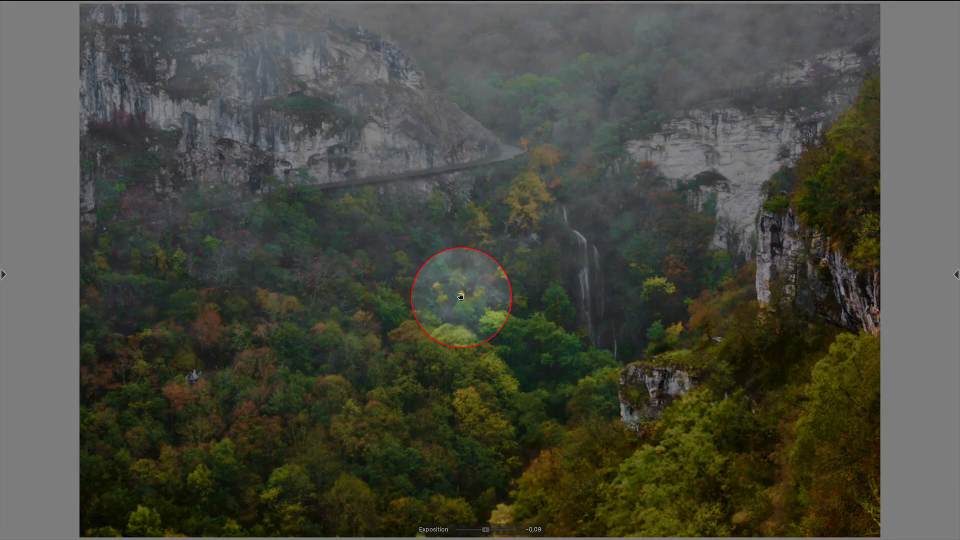
{"action": "key", "text": "F1"}
Step: Raise Exposition to about 0.21 and set Contraste to 12 with Speed Edit in the full-screen view
{"action": "scroll", "coordinate": [463, 229], "scroll_direction": "up", "scroll_amount": 1}
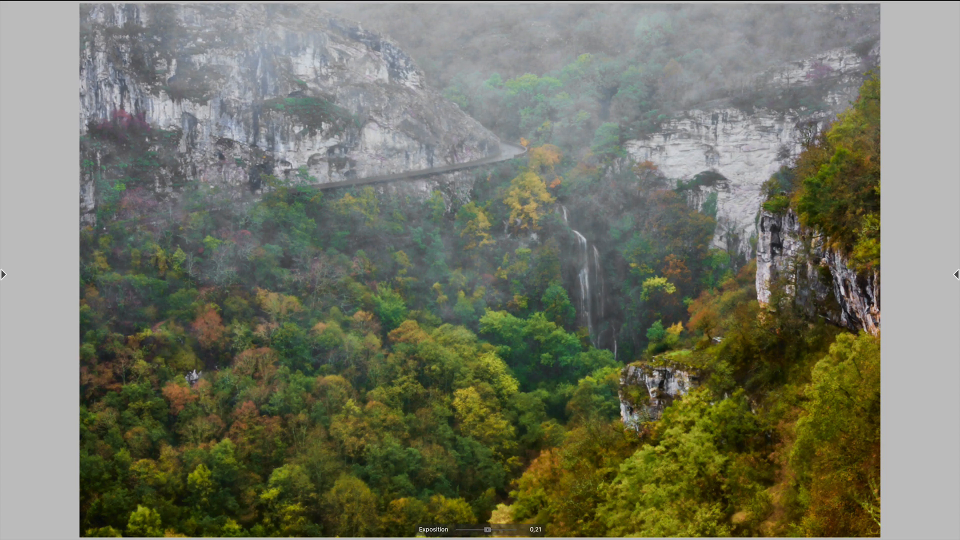
{"action": "scroll", "coordinate": [463, 228], "scroll_direction": "down", "scroll_amount": 2}
{"action": "key", "text": "period"}
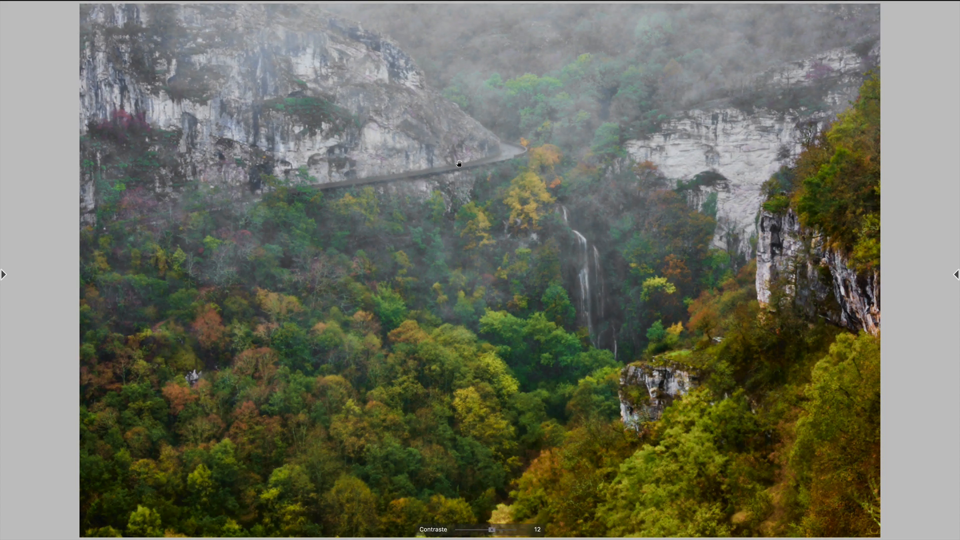